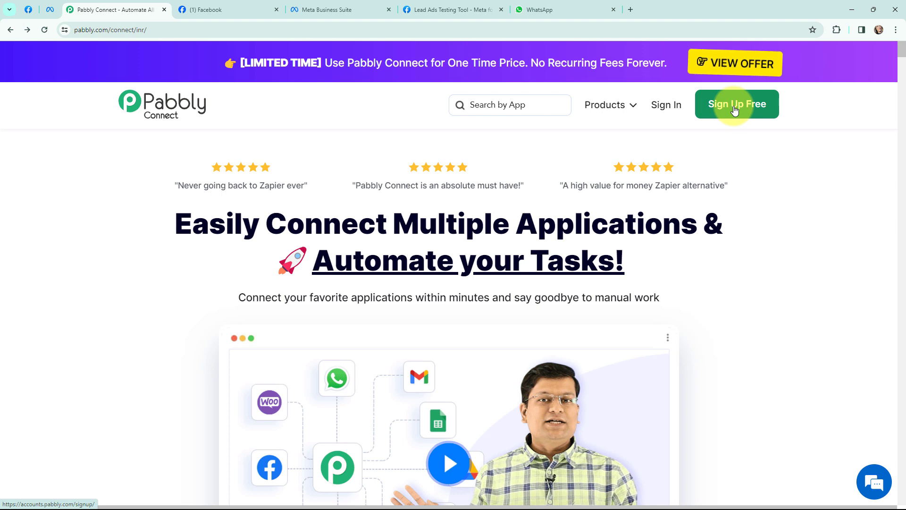
Go to the Pabbly apps page and launch Pabbly Connect with Access Now.
left_click(666, 106)
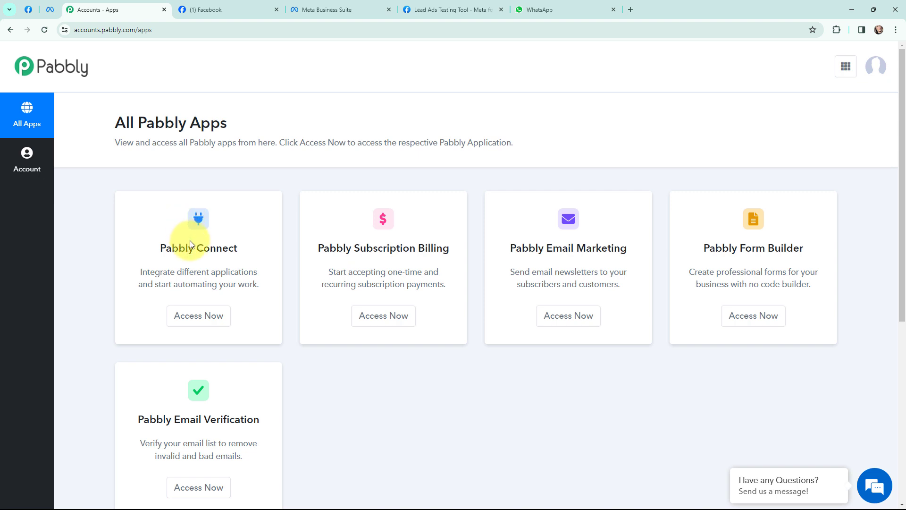
left_click(199, 317)
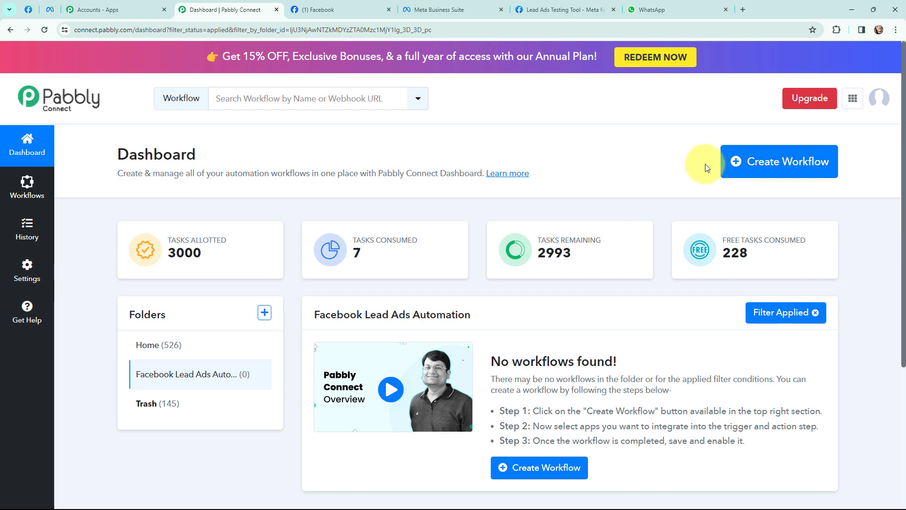
Create the workflow 'Send WhatsApp Messages to Facebook Leads for Digital Marketing Agency' in the Facebook Lead Ads Automation folder.
left_click(762, 164)
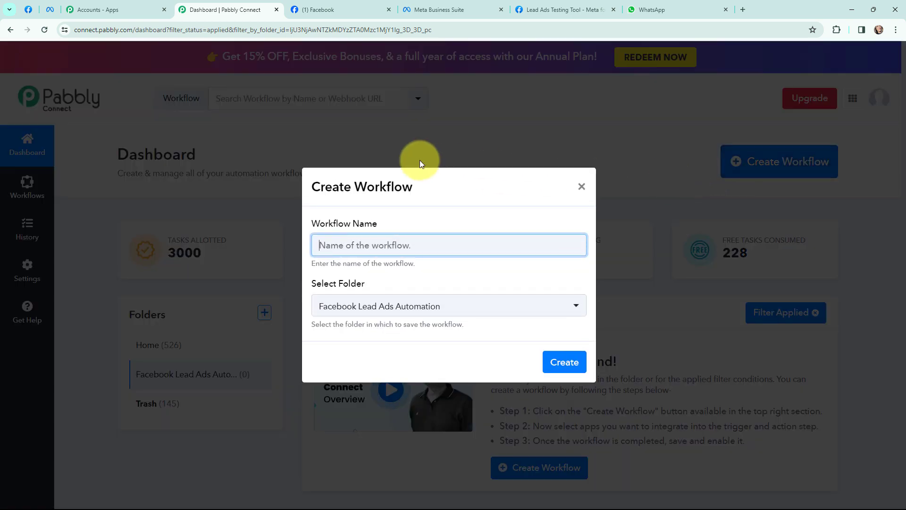
key("ctrl+v")
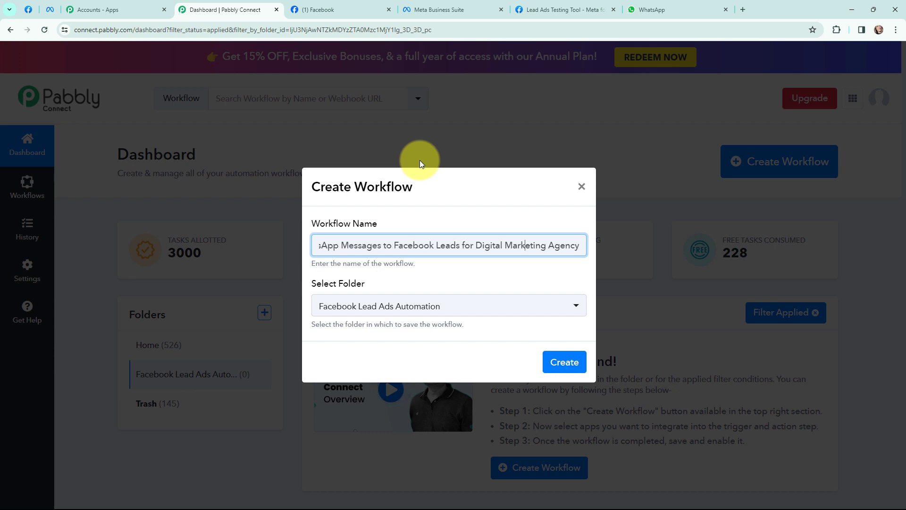
key("Left")
key("Left")
key("Left")
key("Left")
key("Left")
key("Left")
key("Left")
key("Left")
key("Left")
key("Left")
key("Left")
key("Left")
key("Left")
key("Left")
key("Left")
key("Left")
key("Left")
key("Left")
key("Left")
key("Left")
key("Left")
key("Left")
key("Left")
key("Left")
key("Left")
key("Left")
key("Left")
key("Left")
key("Left")
key("Left")
key("Left")
key("Left")
key("Left")
key("Left")
key("Left")
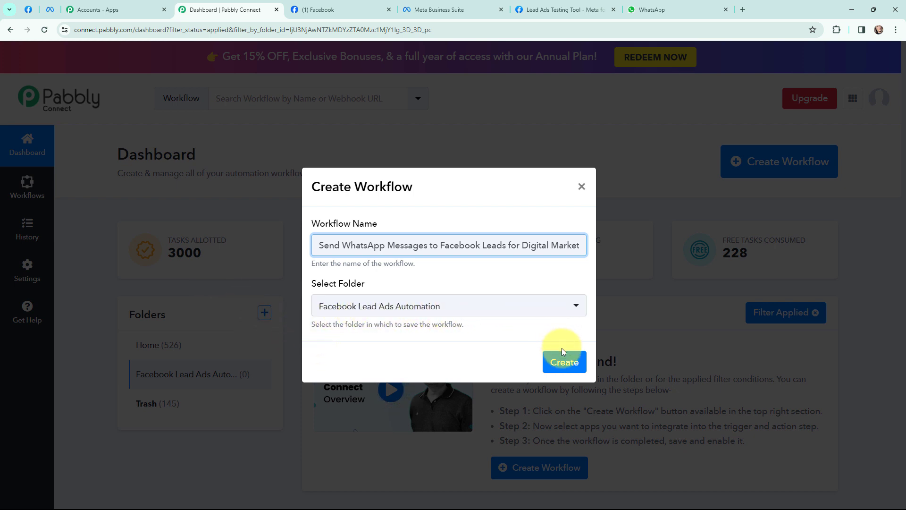
left_click(564, 362)
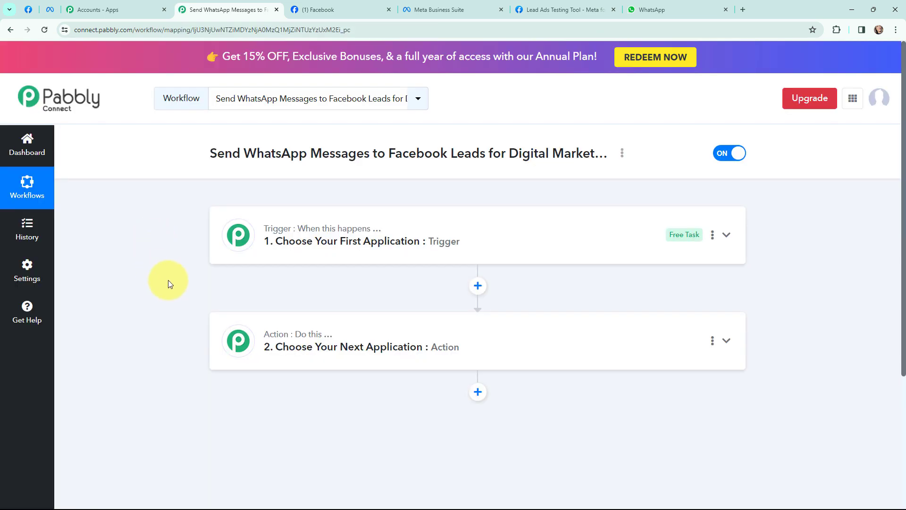
mouse_move(277, 344)
mouse_move(243, 234)
left_click(646, 10)
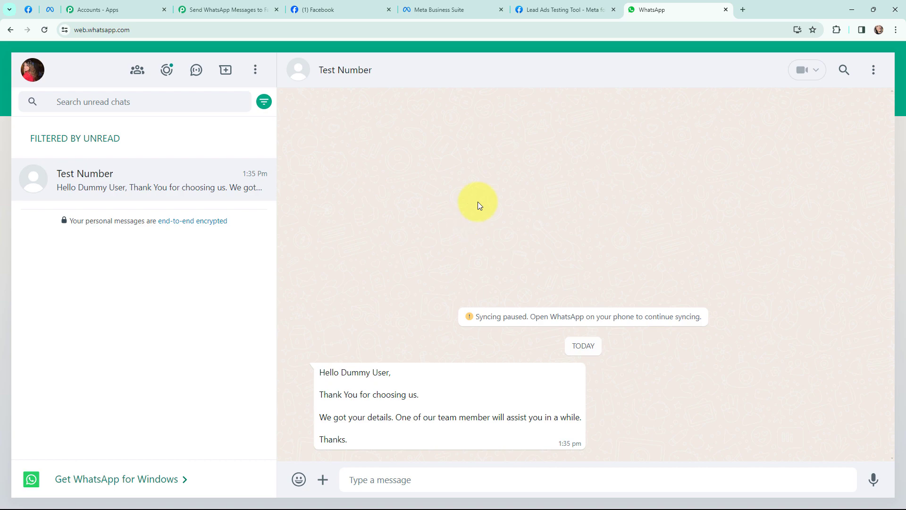
left_click(543, 10)
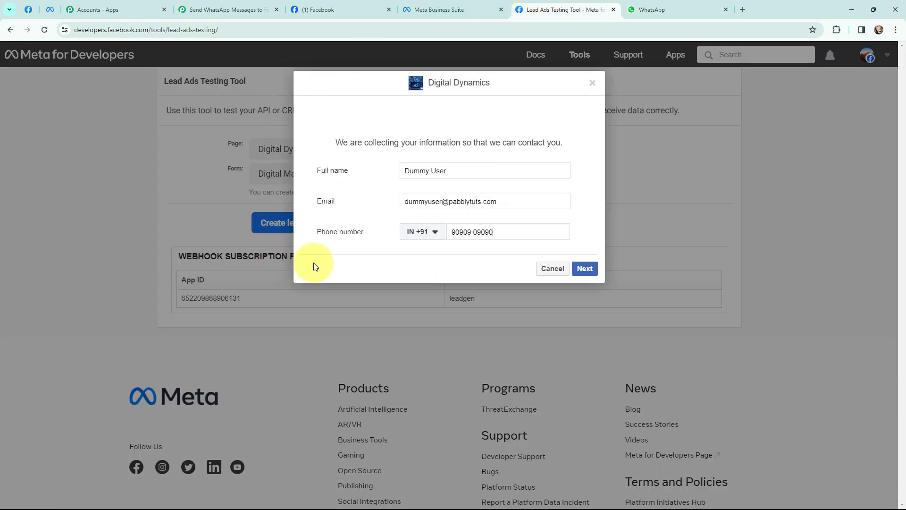
left_click(219, 10)
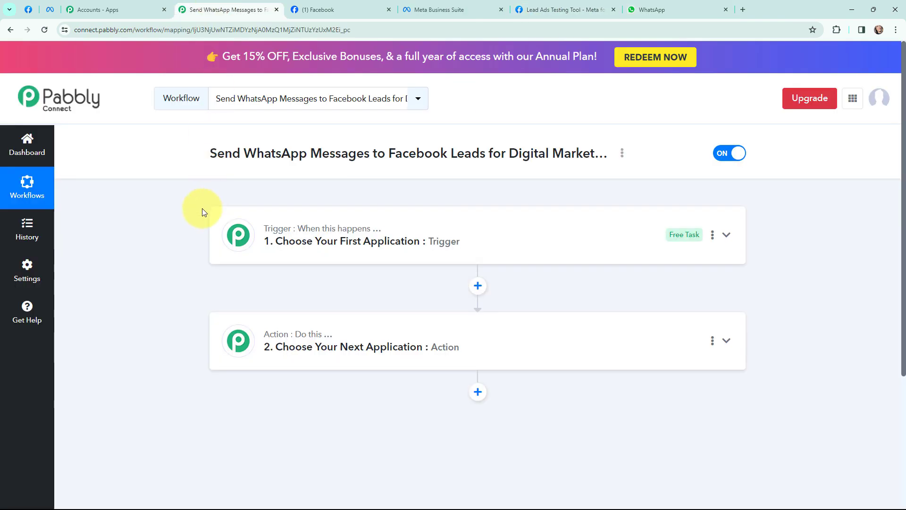
Search 'facebook lead ads', choose it as the trigger app, and select the New Lead (Instant) event.
left_click(234, 237)
left_click(260, 300)
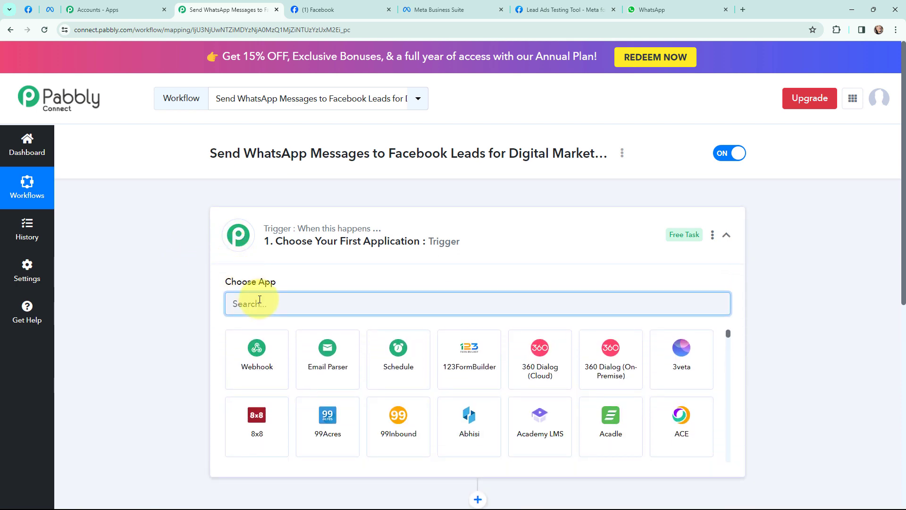
type("face")
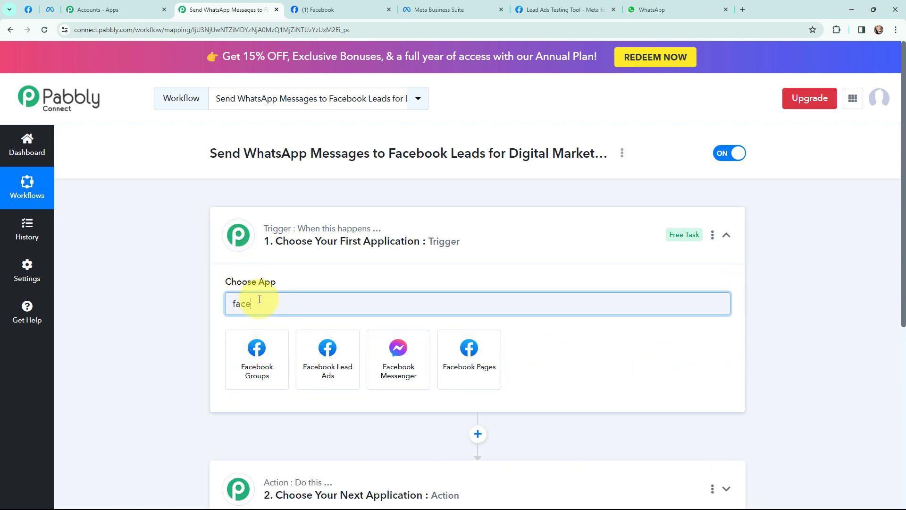
type("book lead ads")
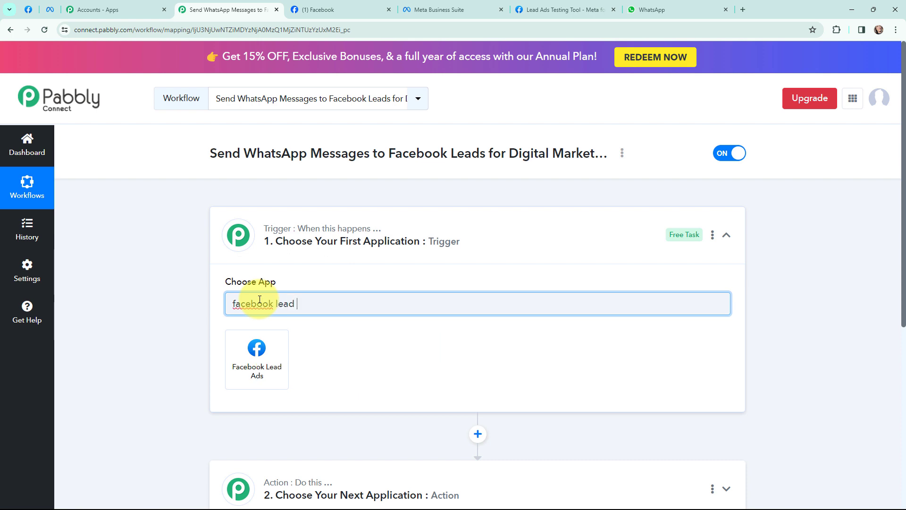
left_click(251, 358)
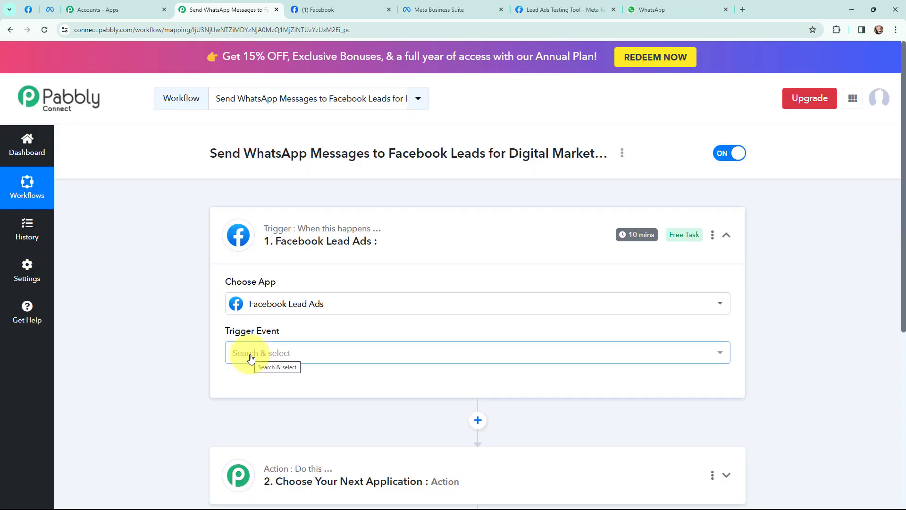
left_click(251, 358)
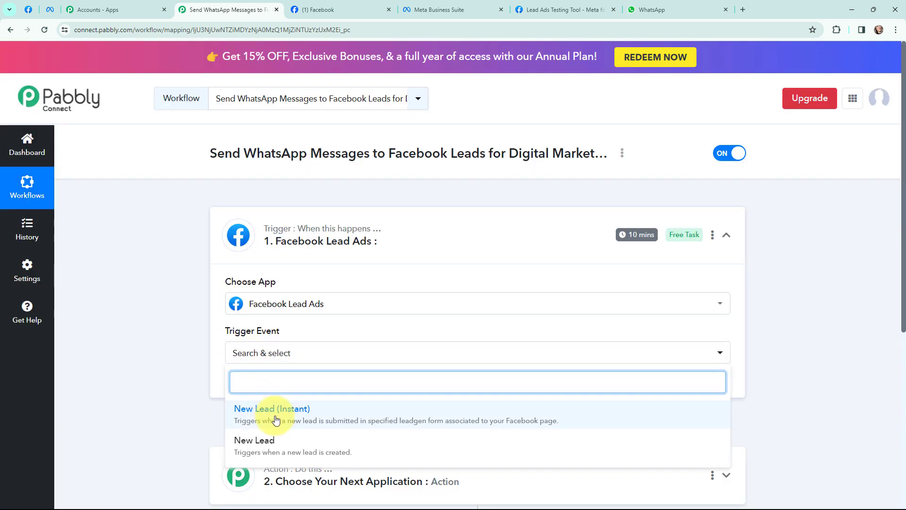
left_click(394, 414)
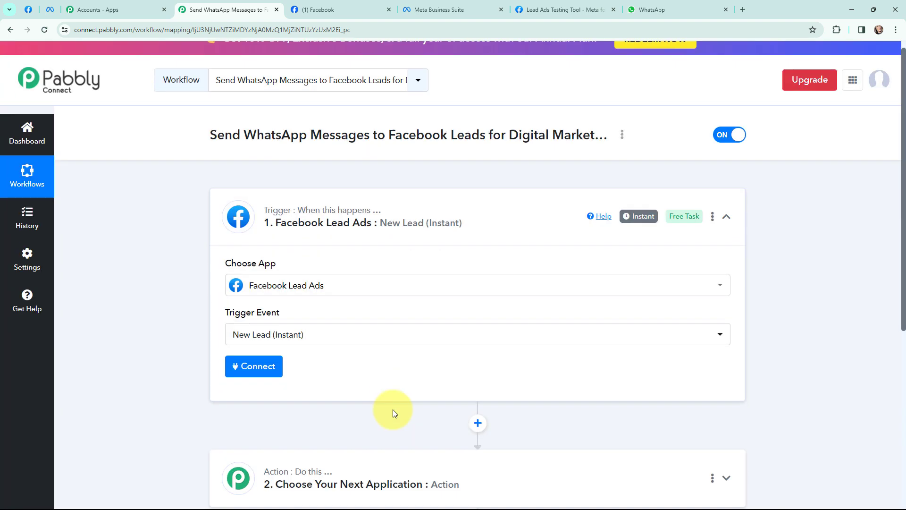
Search 'whatsapp cl' and set the action to WhatsApp Cloud API with Send Template Message.
scroll(392, 409, "down", 3)
left_click(324, 358)
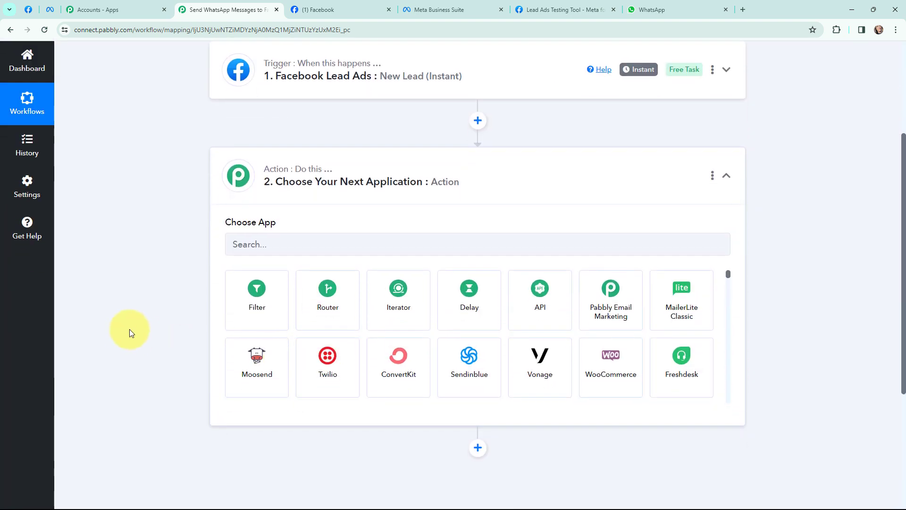
left_click(248, 250)
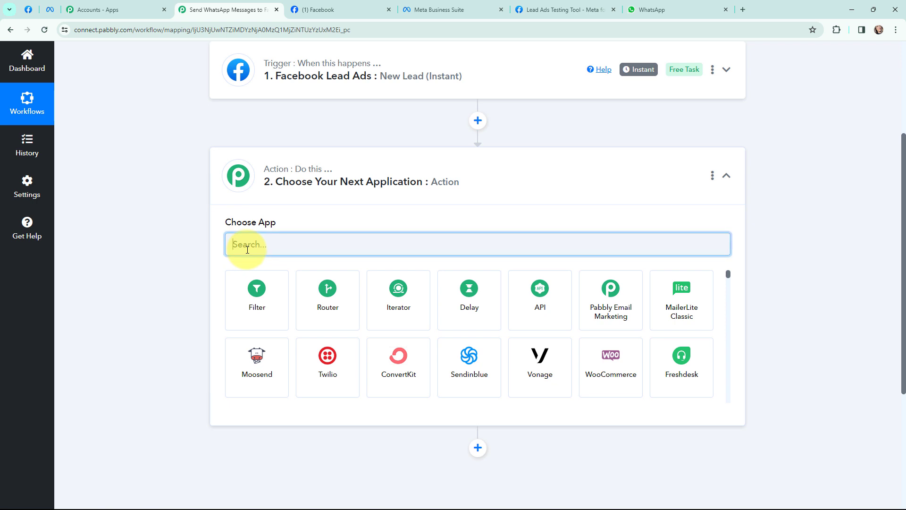
type("whats")
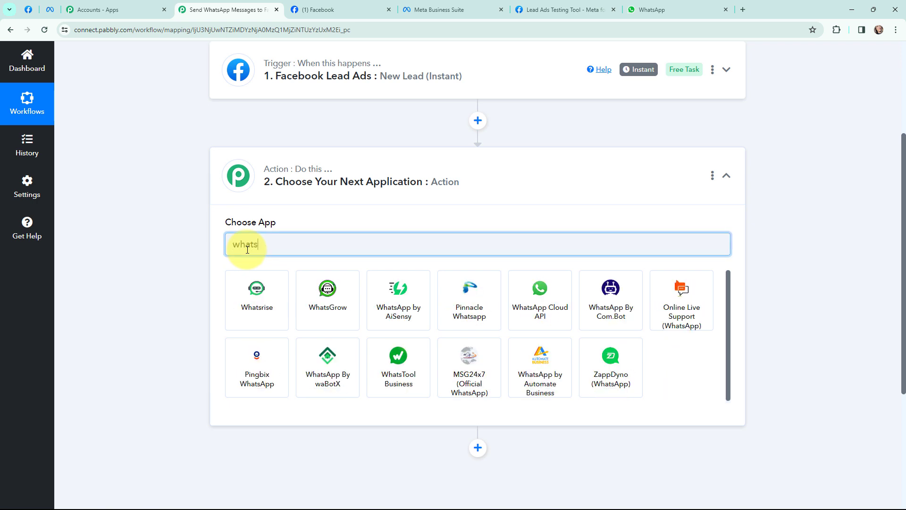
type("app cl")
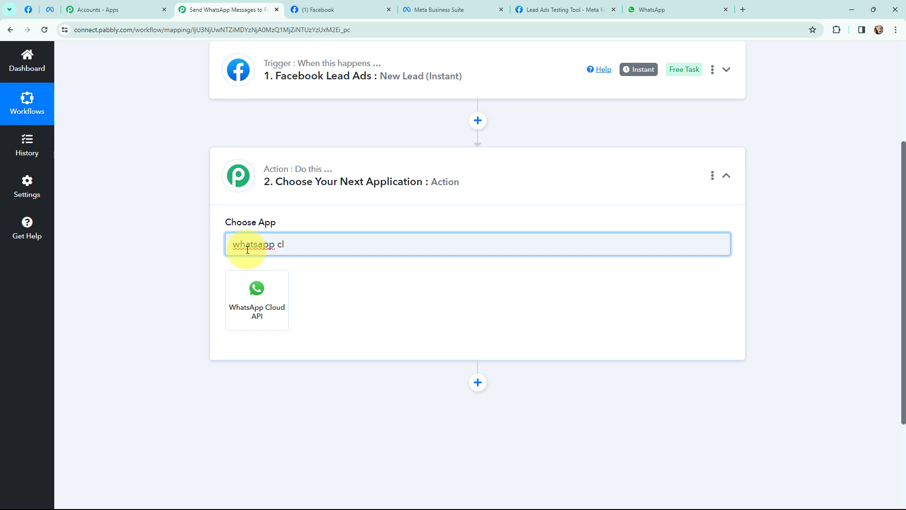
left_click(254, 295)
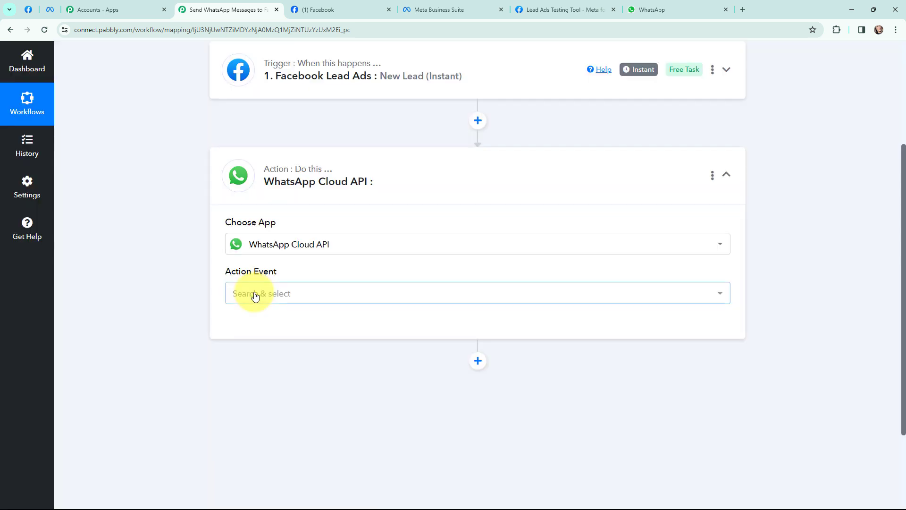
left_click(255, 294)
left_click(285, 348)
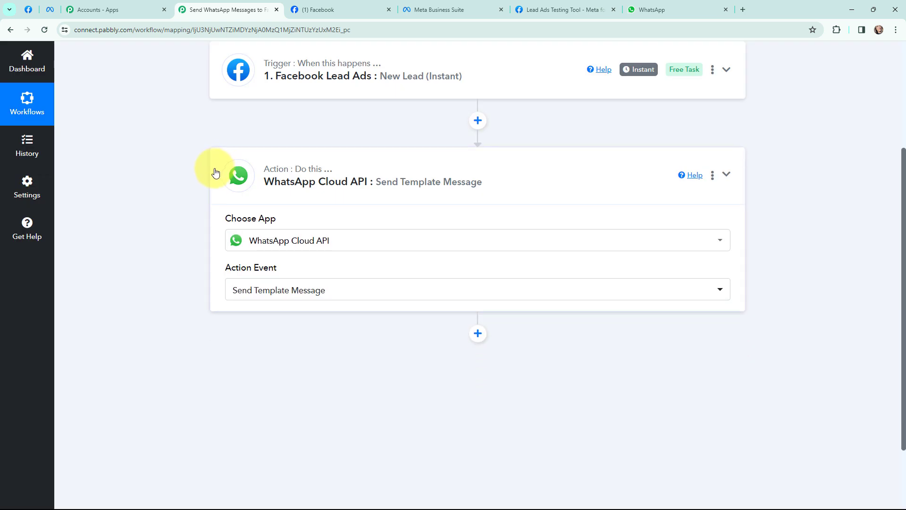
left_click(216, 173)
scroll(170, 212, "up", 3)
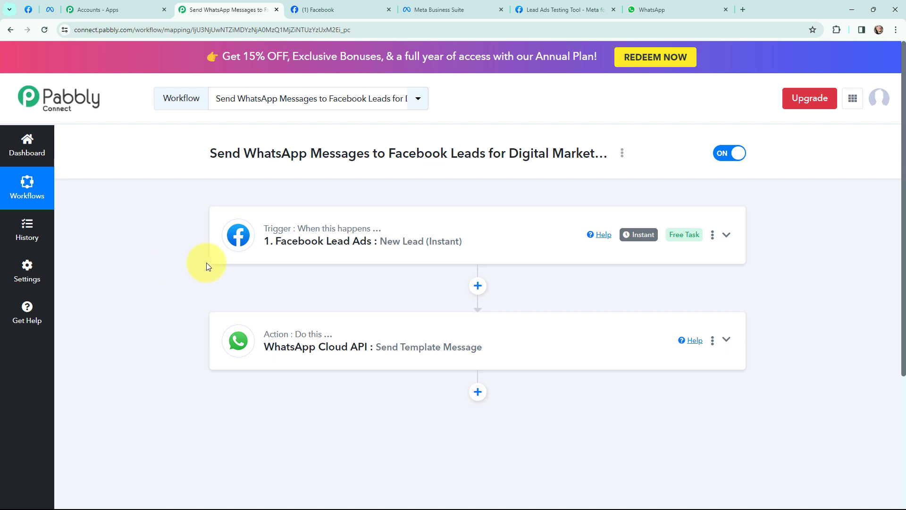
Add a new Facebook Lead Ads connection to the trigger and authorize access to the account.
left_click(239, 236)
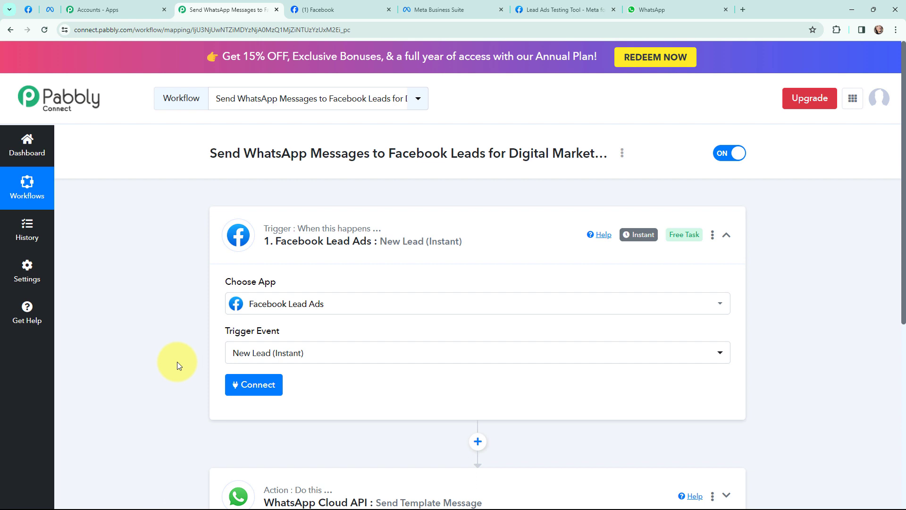
left_click(257, 387)
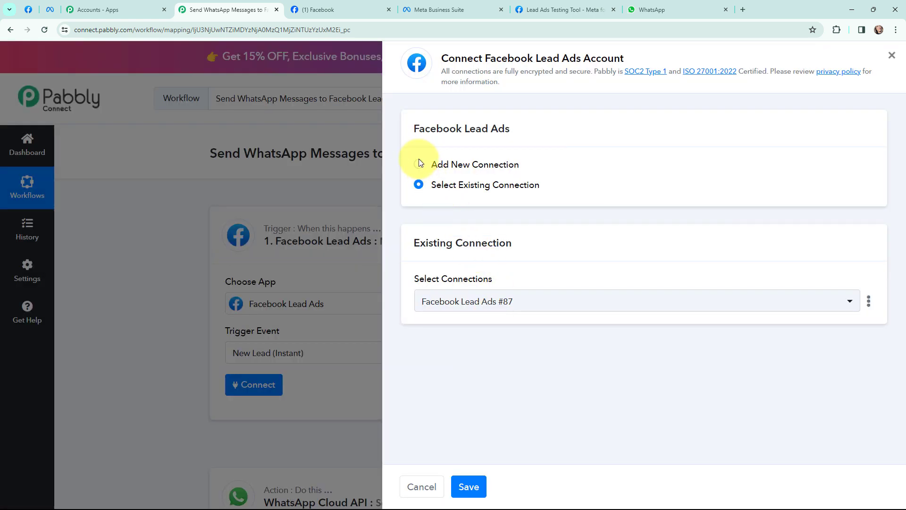
left_click(419, 165)
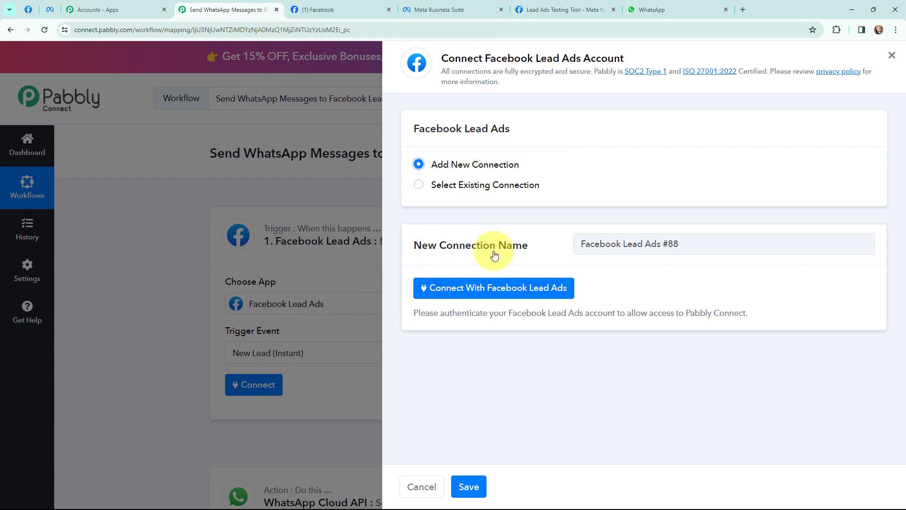
left_click(486, 289)
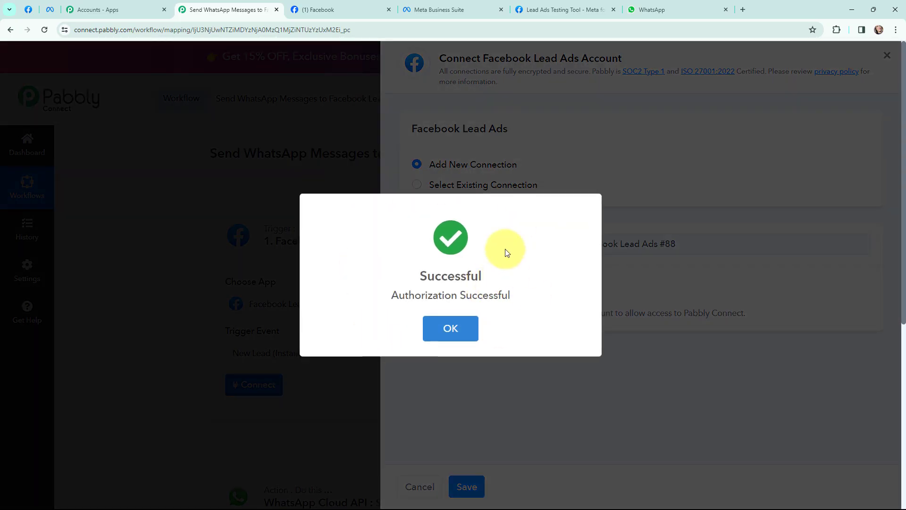
left_click(456, 320)
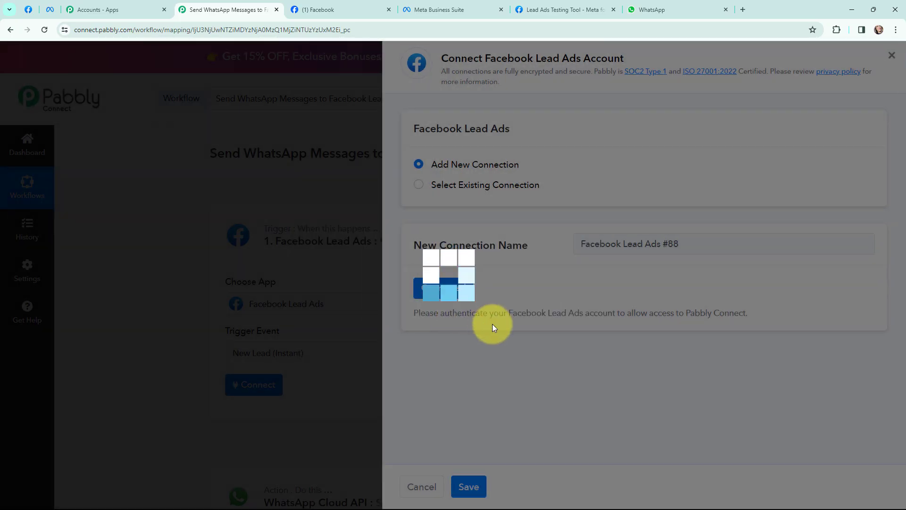
scroll(492, 324, "down", 3)
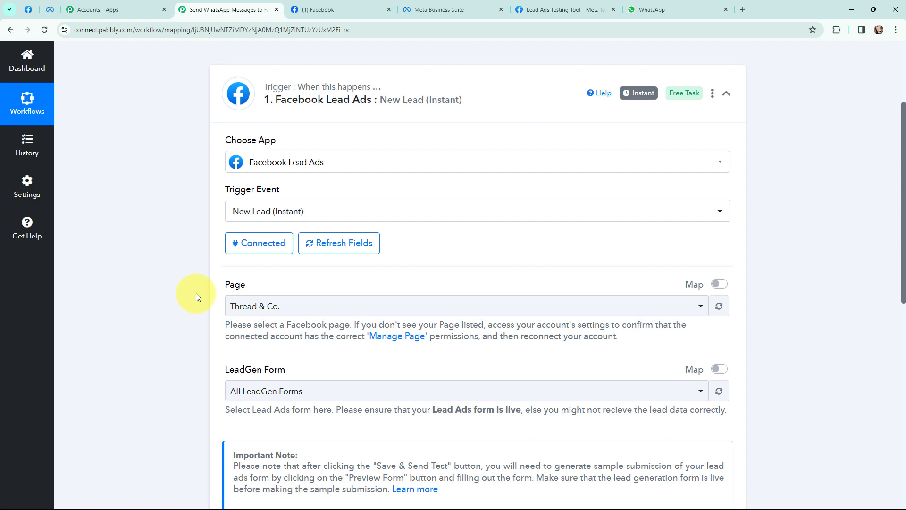
Confirm the page name in the Facebook tab and select the Digital Dynamics page.
left_click(330, 10)
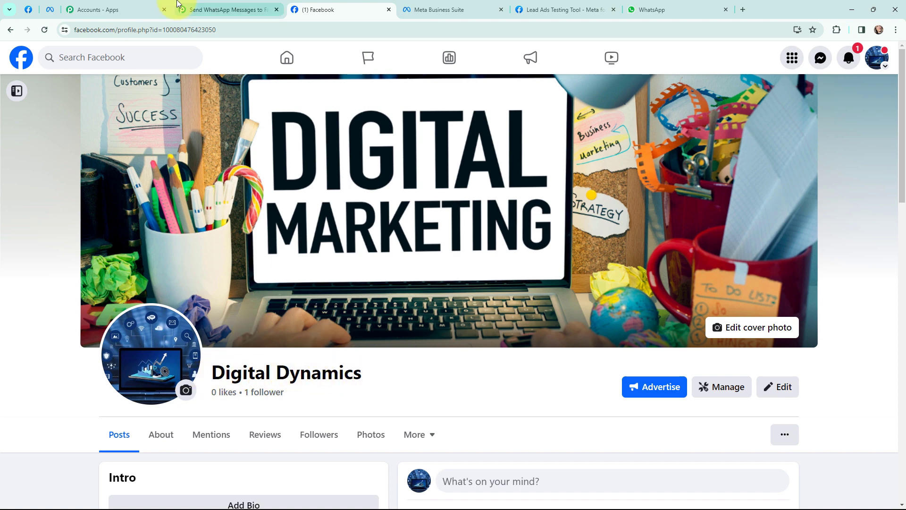
left_click(196, 5)
left_click(236, 305)
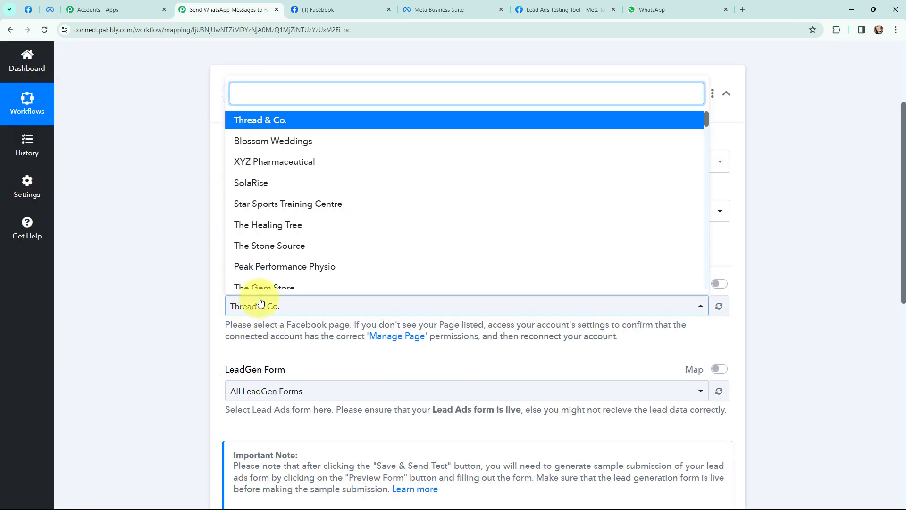
type("digit")
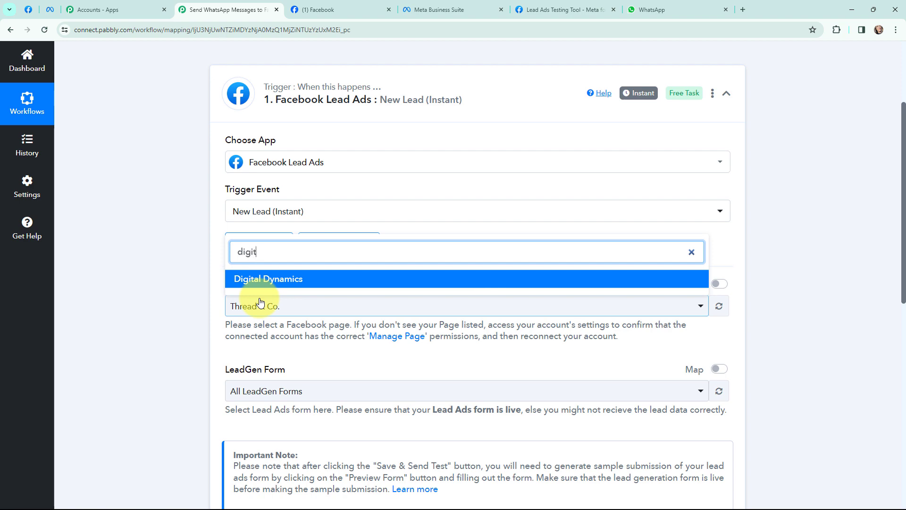
left_click(257, 279)
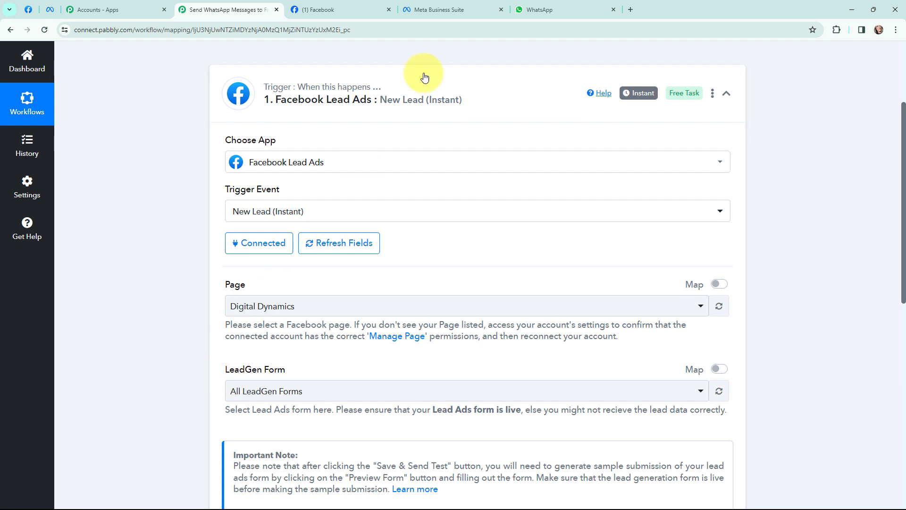
Confirm the page's lead form and select Digital Marketing Form as the LeadGen Form.
left_click(449, 5)
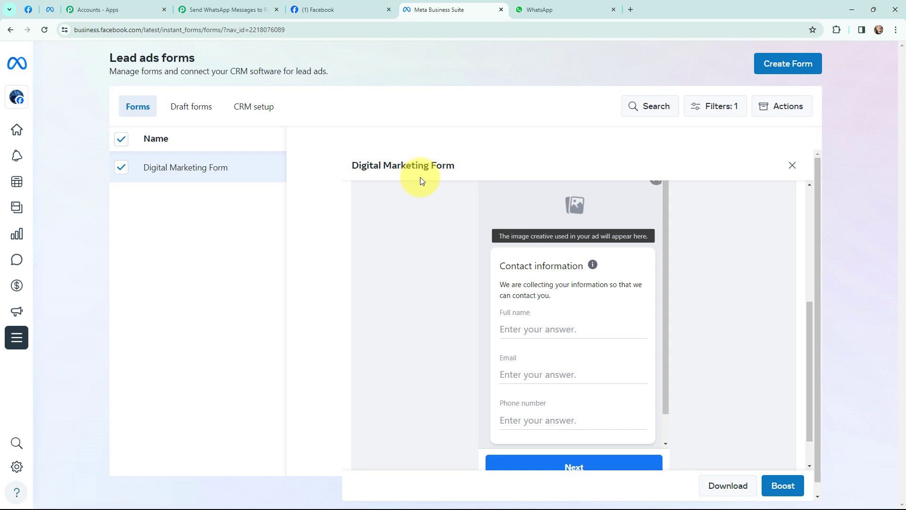
scroll(636, 339, "down", 1)
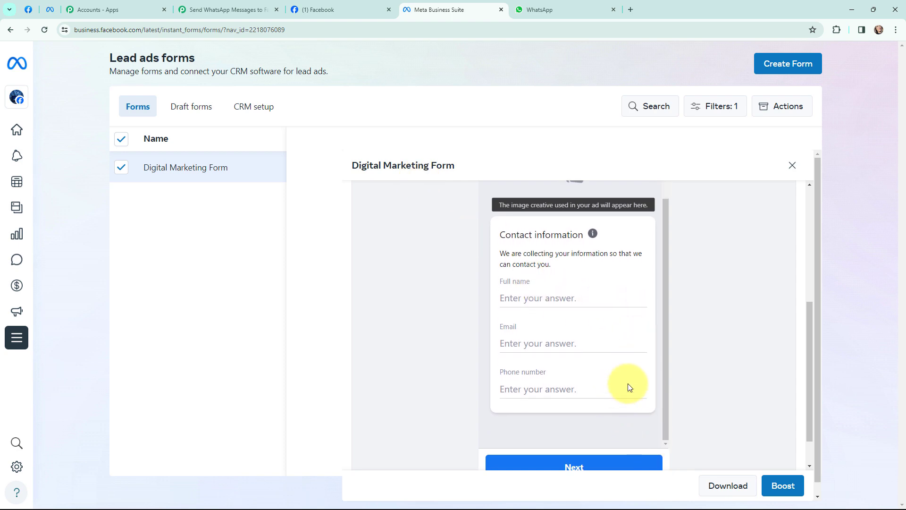
scroll(628, 383, "up", 1)
scroll(581, 347, "down", 1)
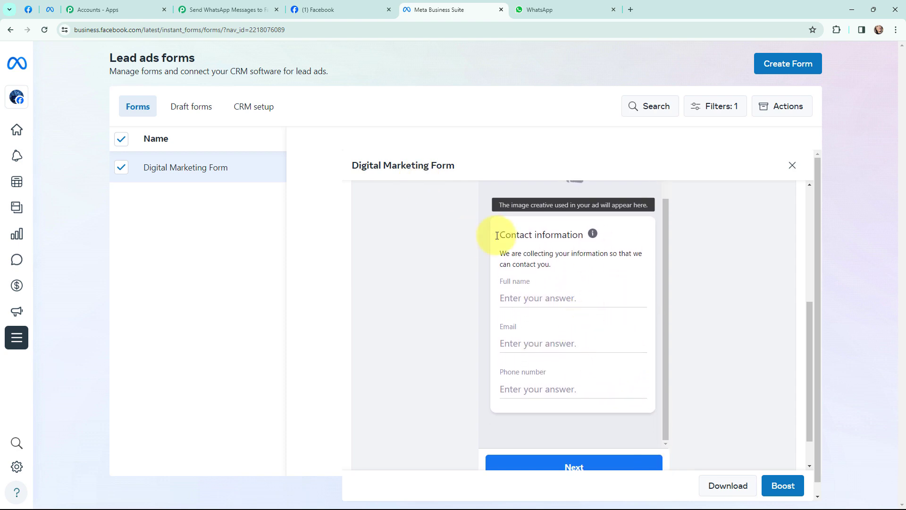
left_click(236, 6)
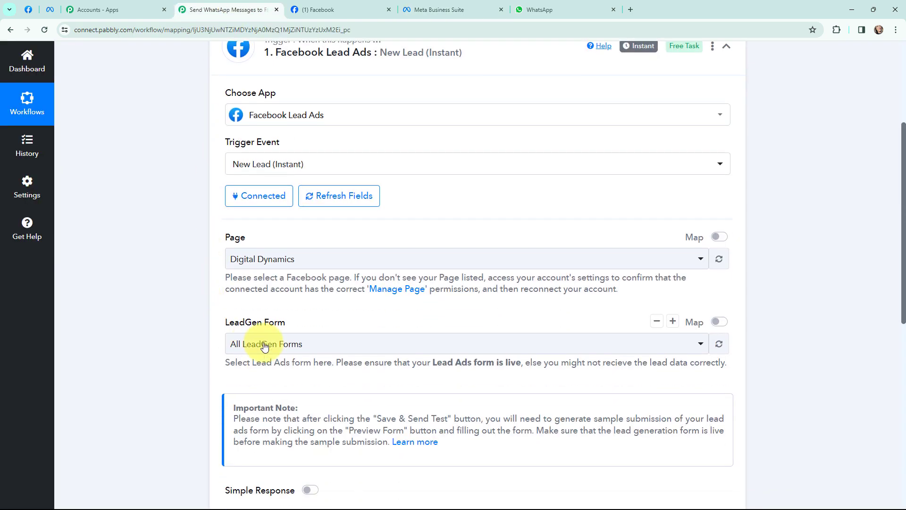
left_click(265, 346)
left_click(264, 418)
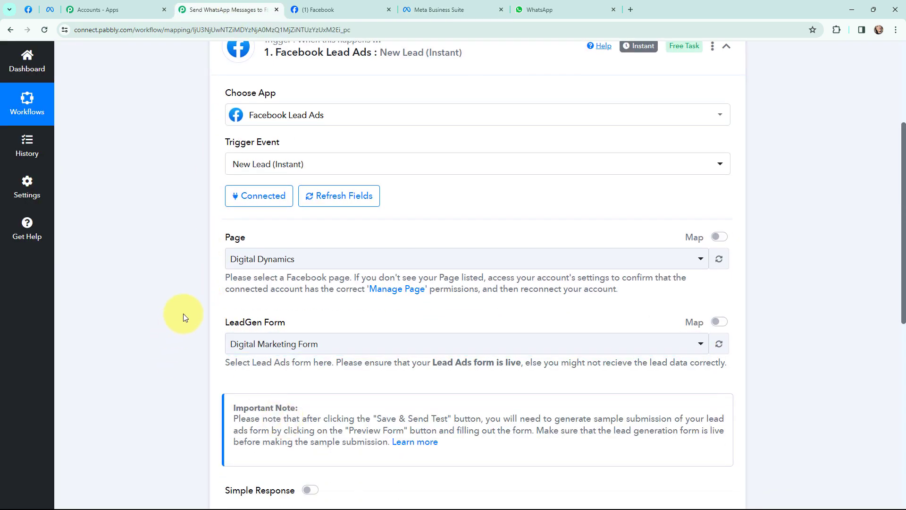
Save the trigger with Save & Send Test Request so it listens for a test lead.
scroll(192, 257, "down", 2)
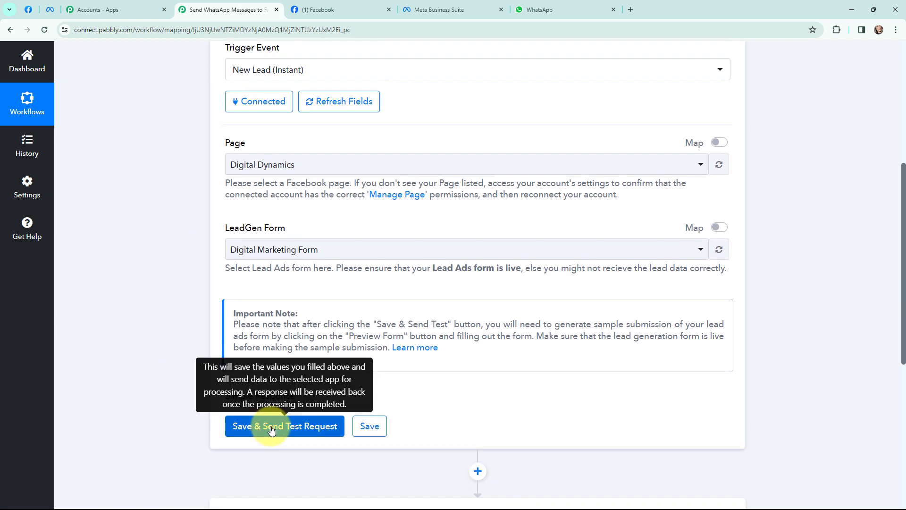
left_click(284, 430)
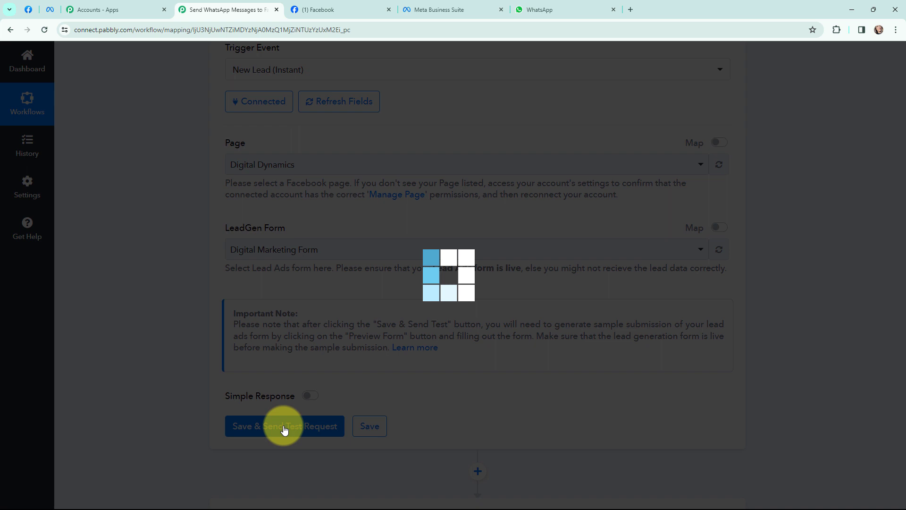
scroll(426, 325, "down", 1)
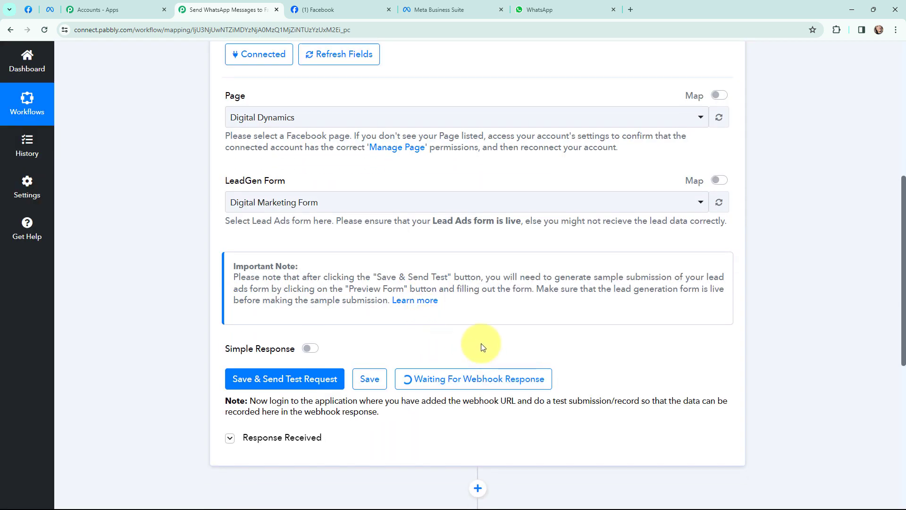
scroll(483, 347, "up", 1)
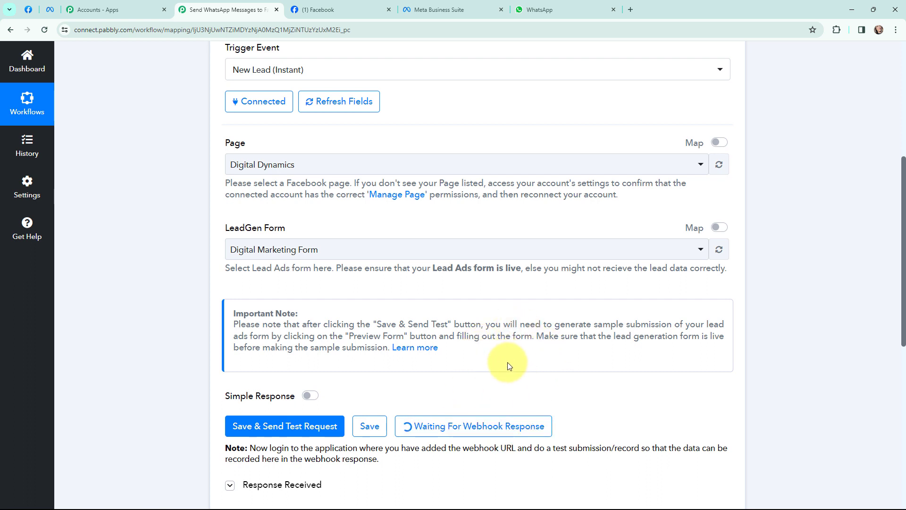
In a new tab, open Meta for Developers and go to the Lead Ads testing tool under More > Tools.
left_click(630, 10)
type("eta for de")
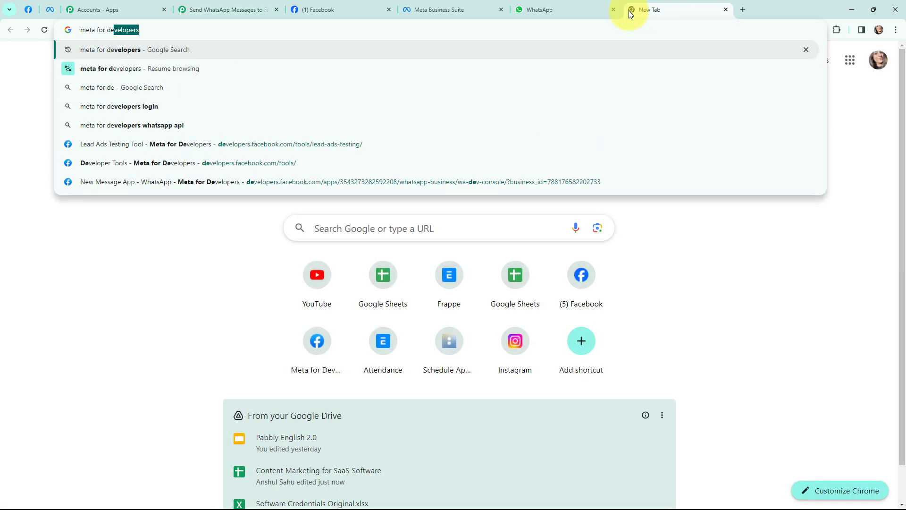
key("Return")
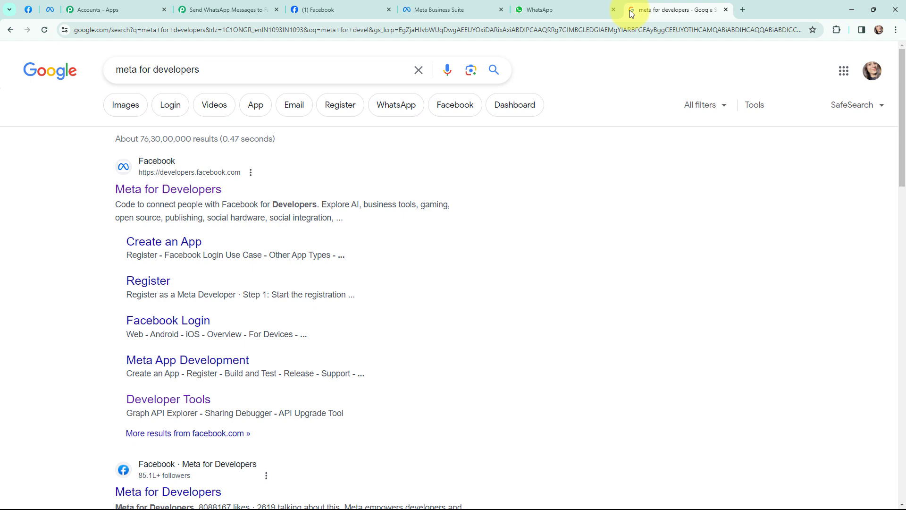
left_click(174, 190)
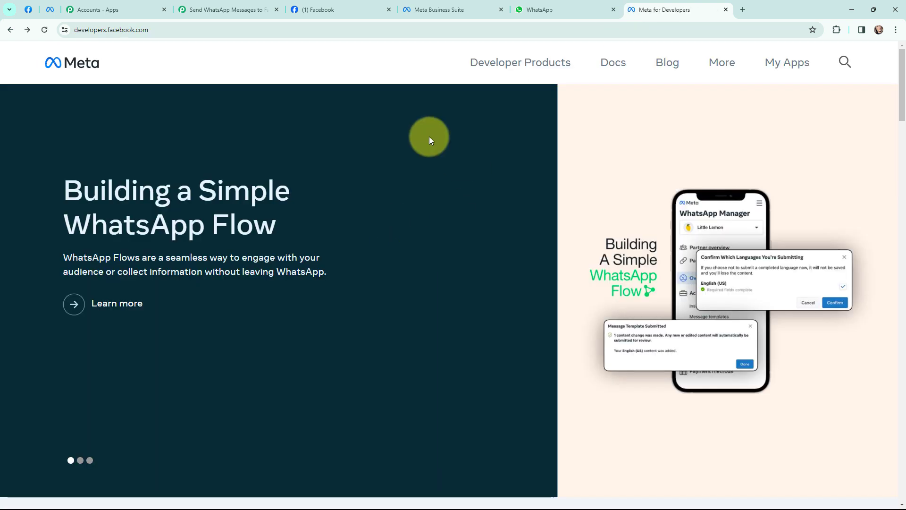
left_click(721, 65)
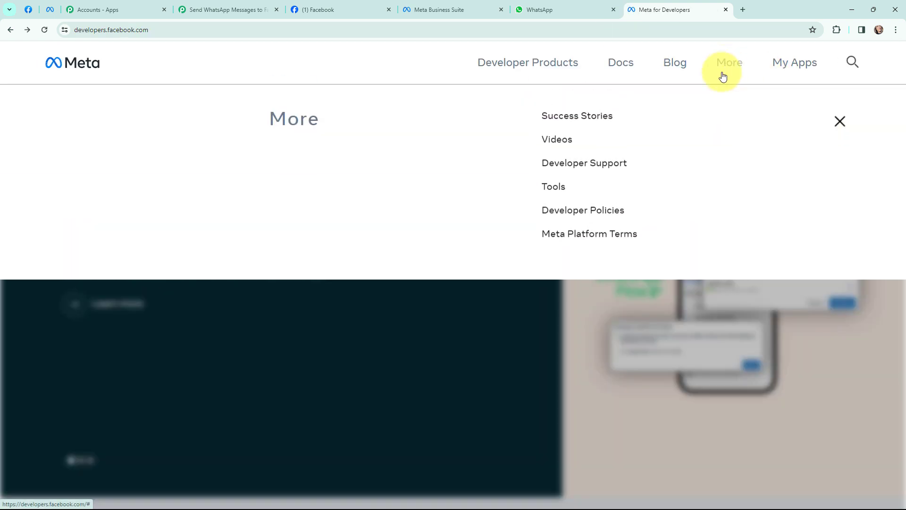
left_click(558, 190)
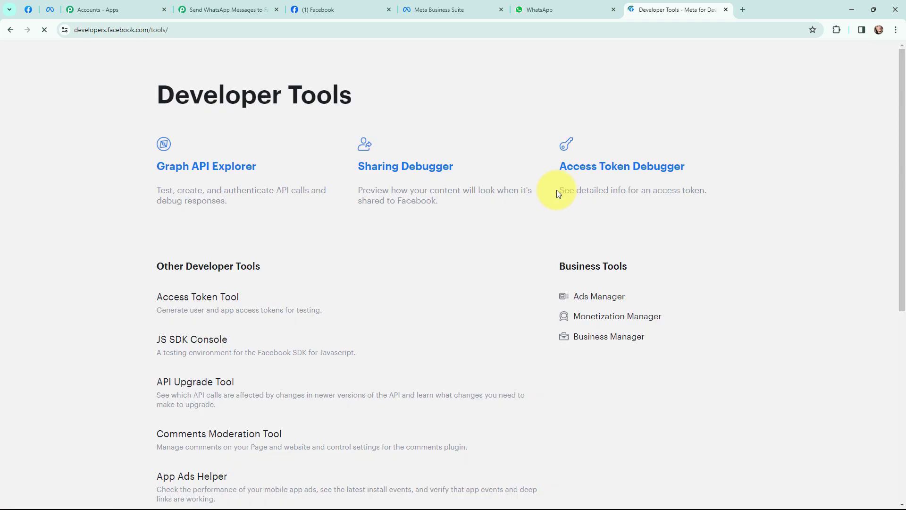
scroll(114, 264, "down", 3)
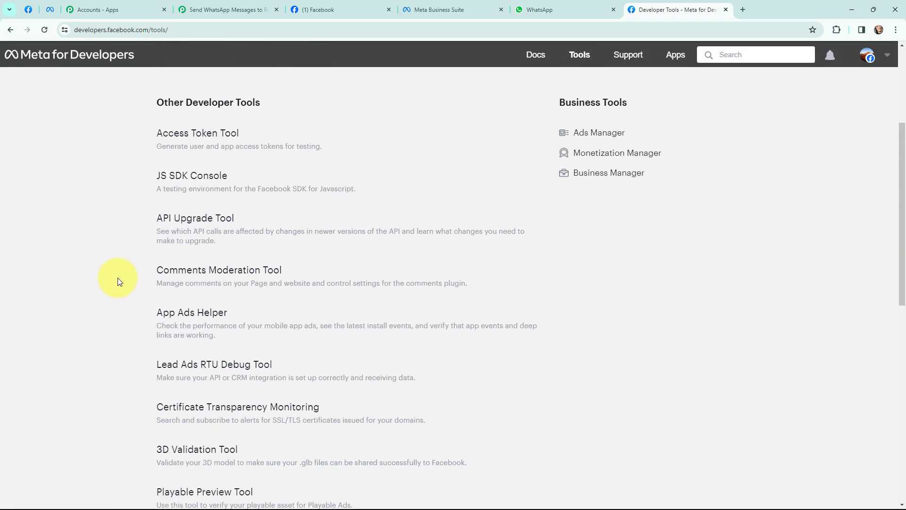
left_click(196, 369)
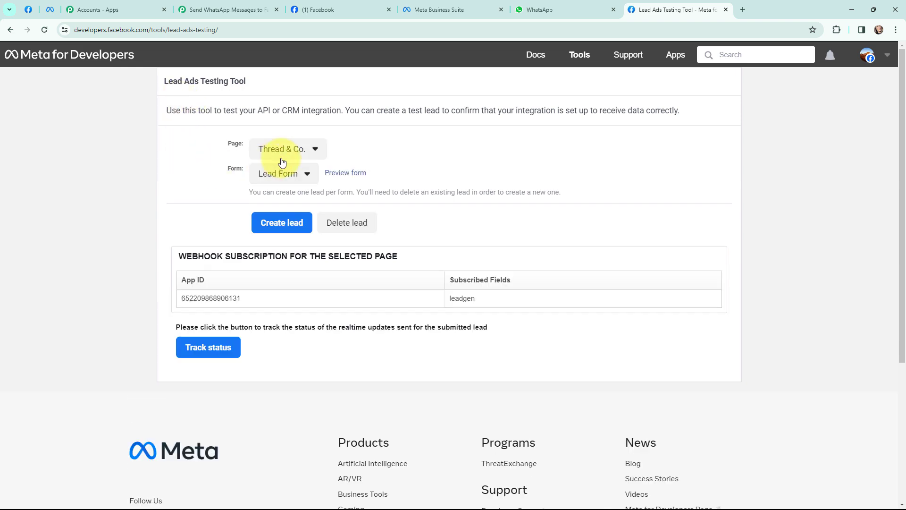
Select the Digital Dynamics page and the Digital Marketing Form in the testing tool.
left_click(313, 147)
scroll(344, 208, "down", 5)
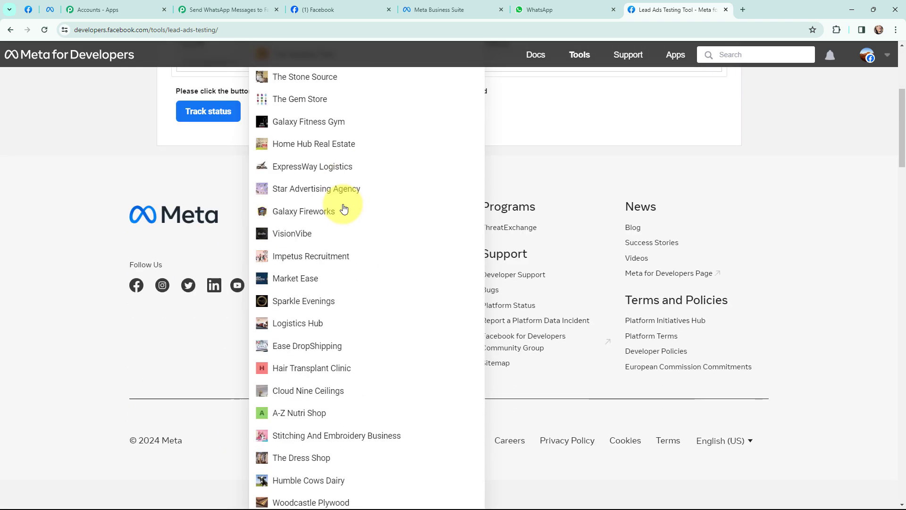
scroll(170, 178, "up", 5)
left_click(260, 146)
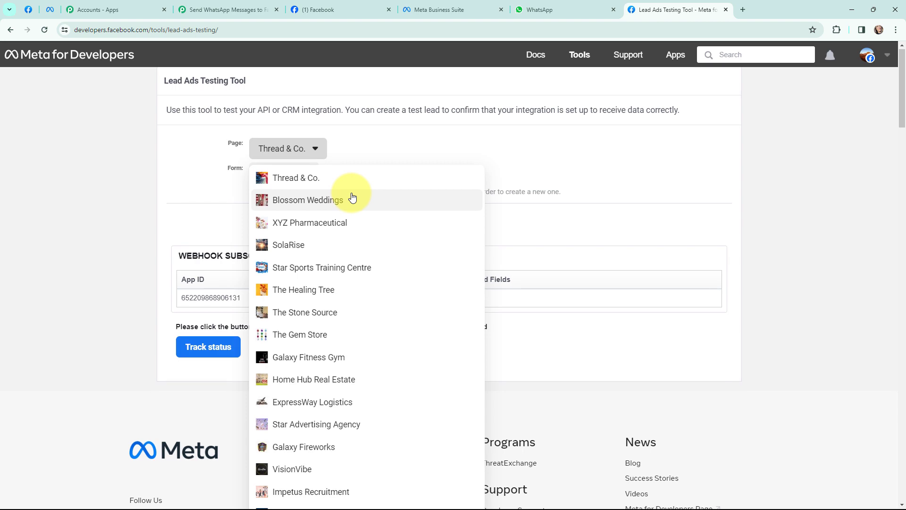
scroll(352, 197, "down", 20)
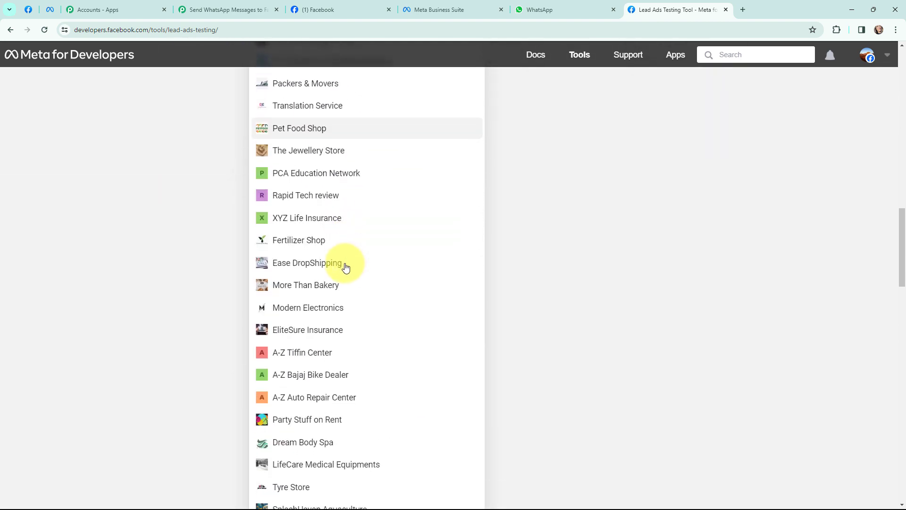
scroll(346, 267, "down", 12)
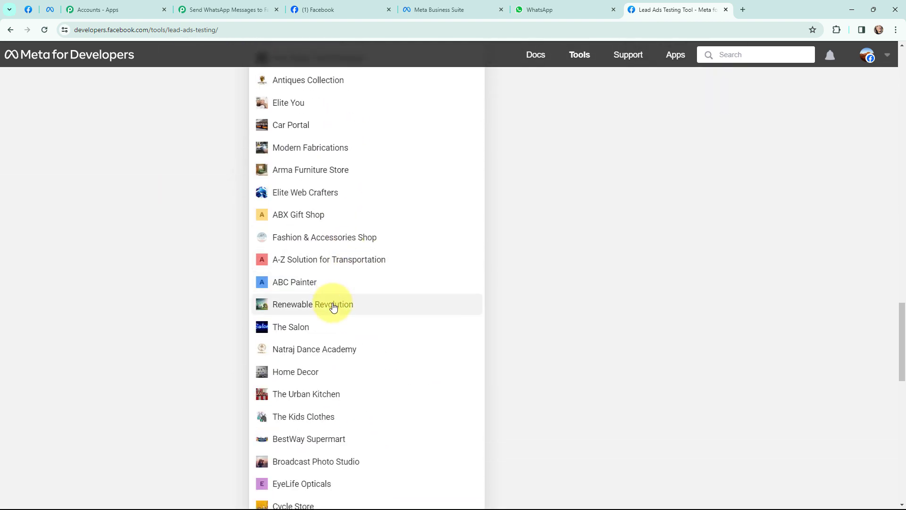
scroll(334, 307, "down", 11)
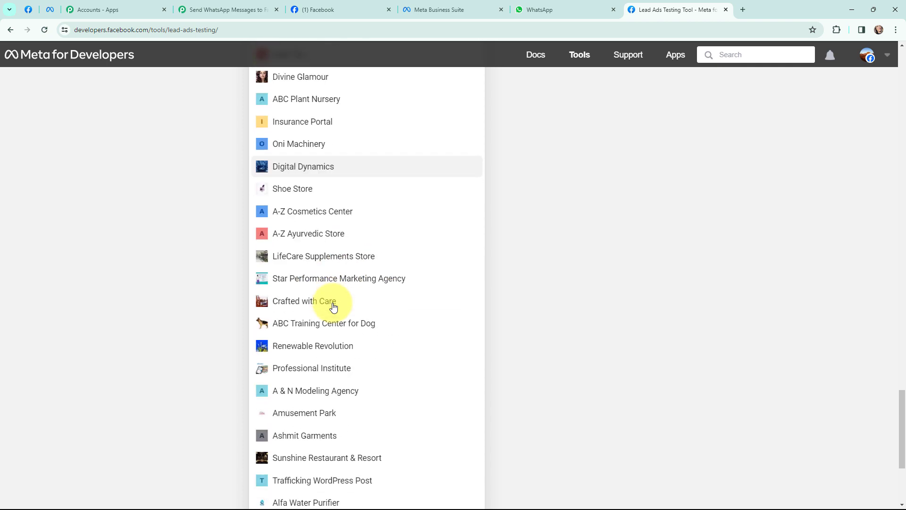
scroll(334, 307, "up", 1)
left_click(347, 215)
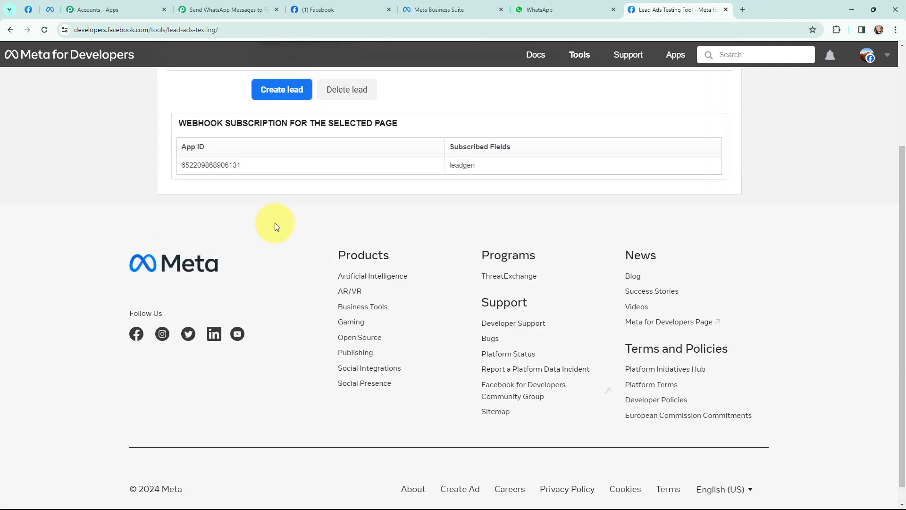
scroll(275, 227, "up", 3)
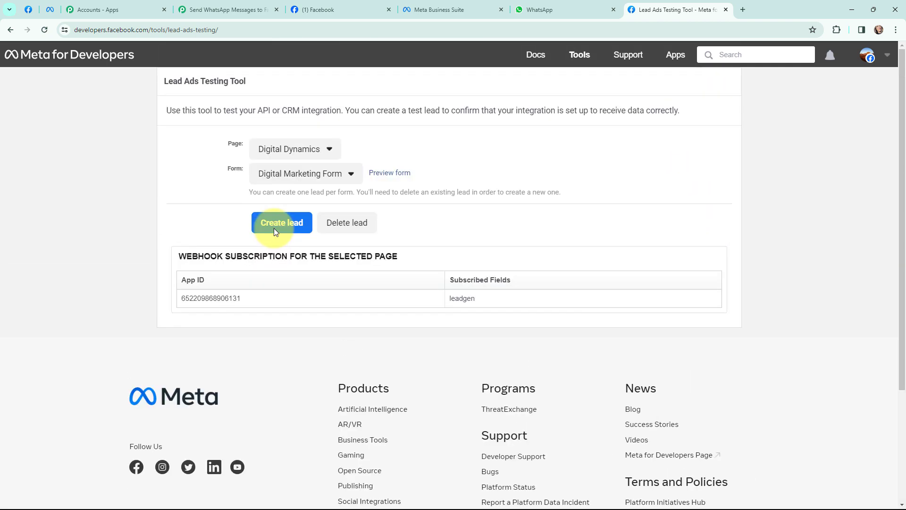
left_click(329, 177)
left_click(311, 195)
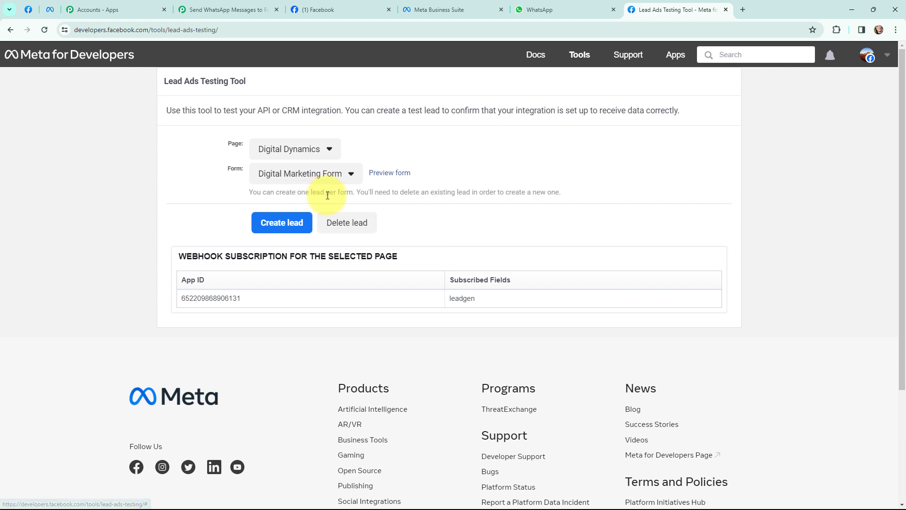
Preview the form, advance to the terms page, and submit the test lead.
left_click(388, 175)
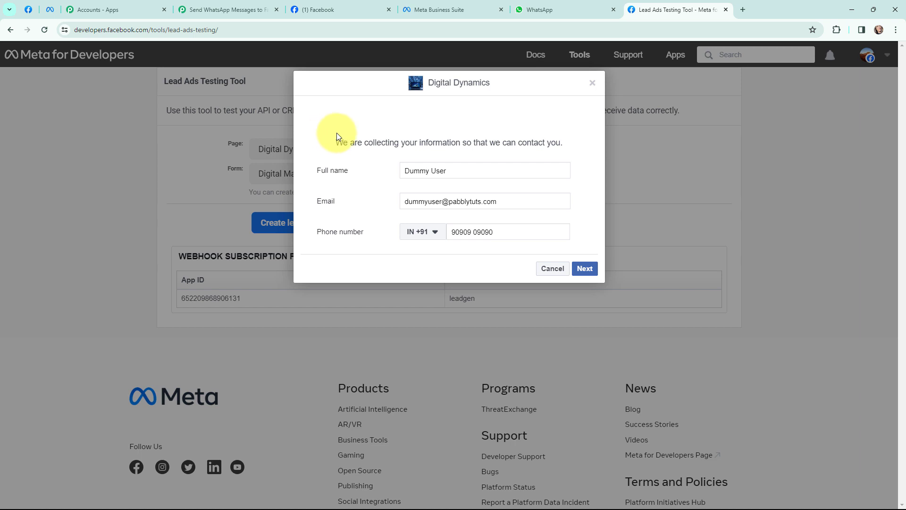
left_click(585, 268)
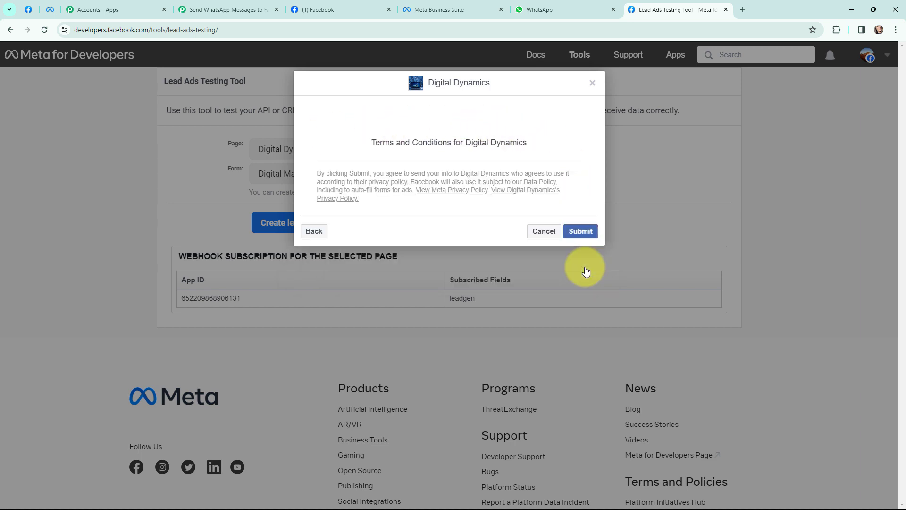
left_click(580, 231)
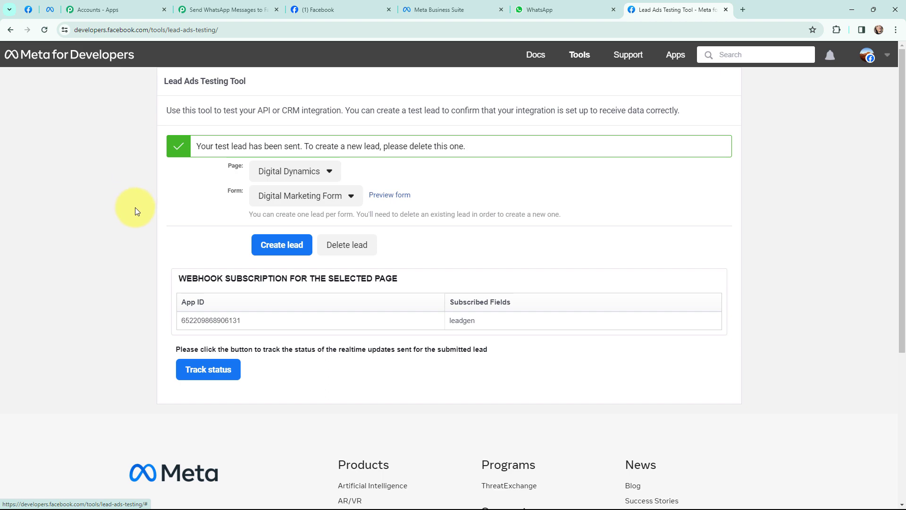
Review the test lead's full name, email, phone number and created time in the trigger's Response Received.
left_click(222, 9)
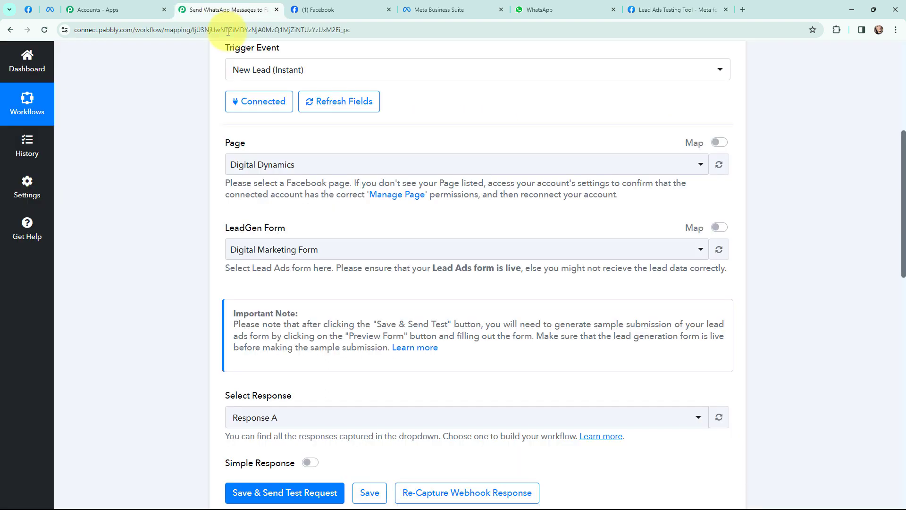
scroll(365, 179, "down", 2)
scroll(366, 179, "down", 7)
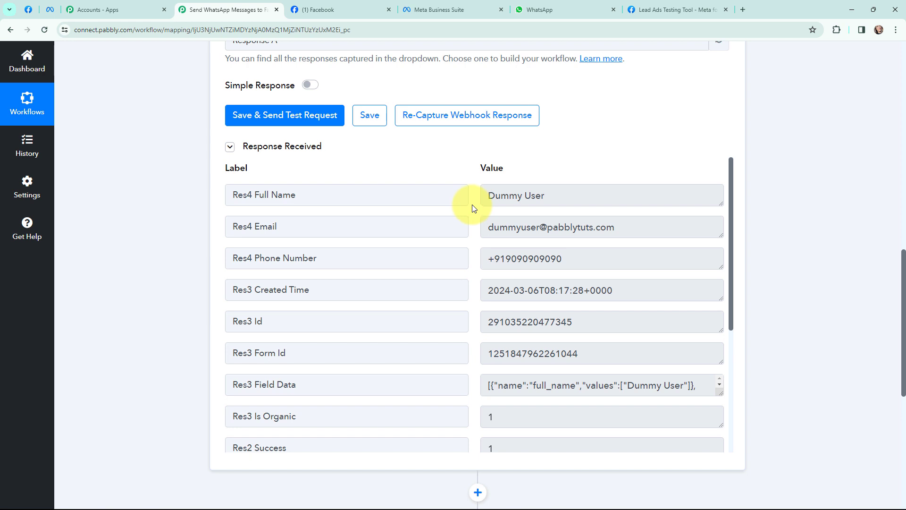
left_click_drag(490, 198, 552, 197)
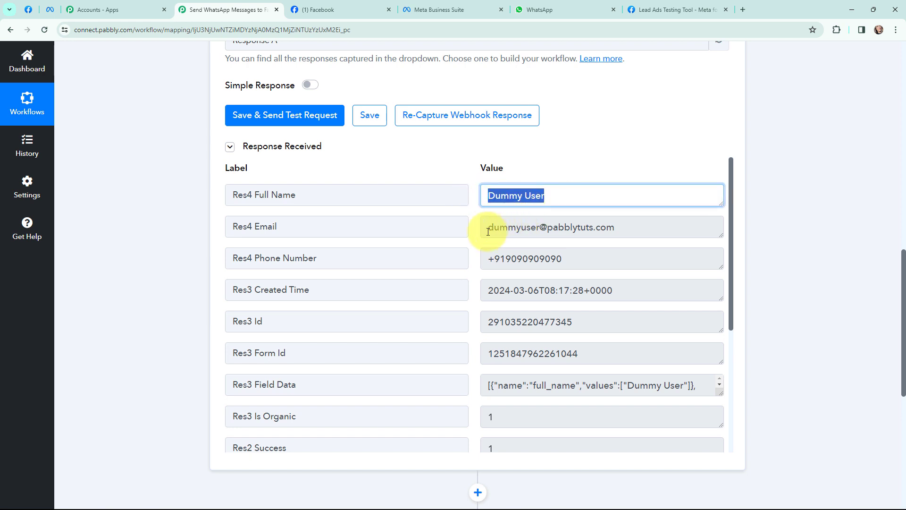
left_click_drag(485, 225, 606, 227)
left_click_drag(489, 259, 564, 259)
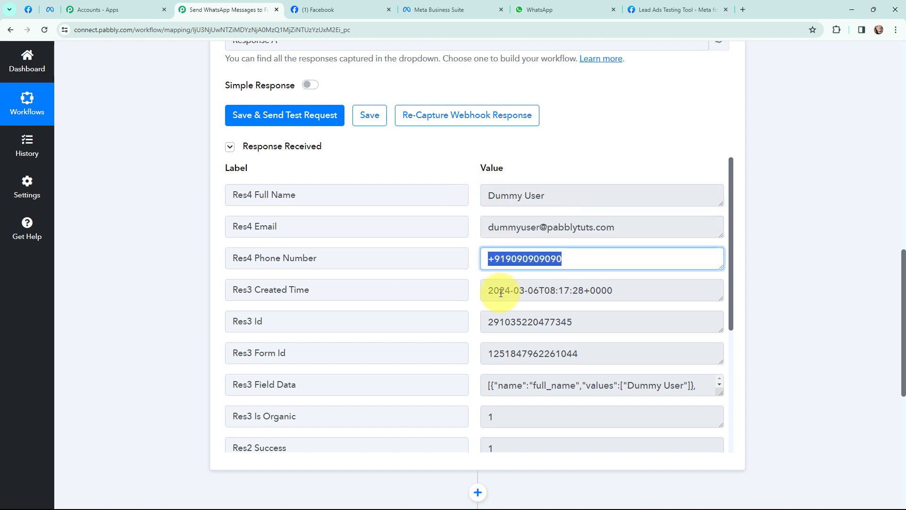
left_click_drag(488, 290, 726, 222)
left_click(774, 282)
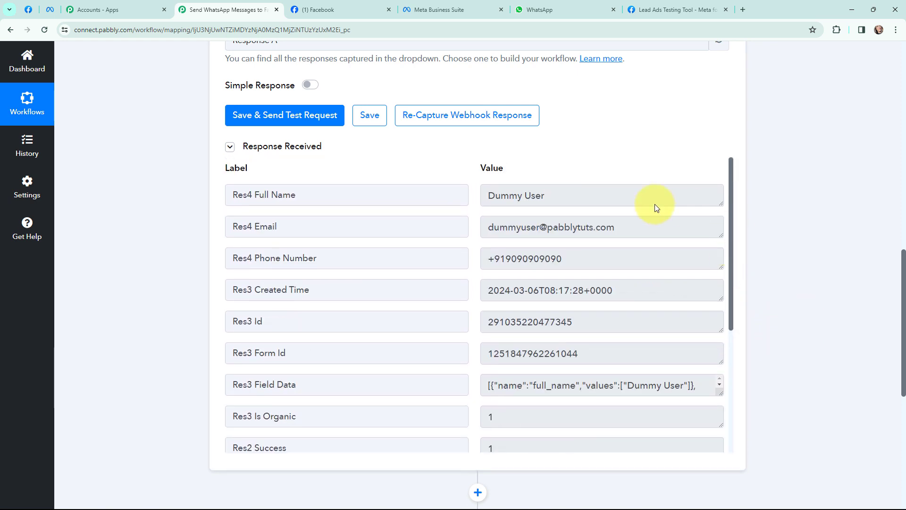
scroll(784, 308, "up", 10)
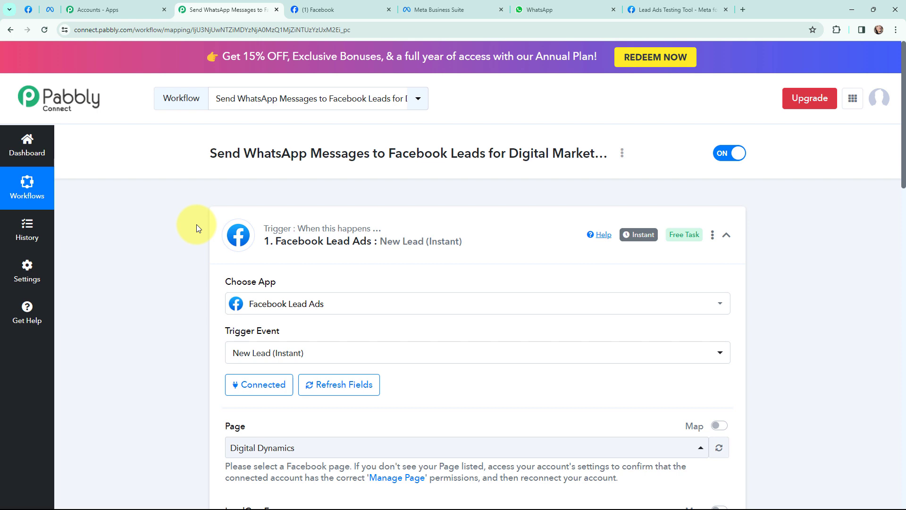
Collapse the Facebook Lead Ads trigger and start new connection WhatsApp Cloud API #17 in the action step.
mouse_move(635, 233)
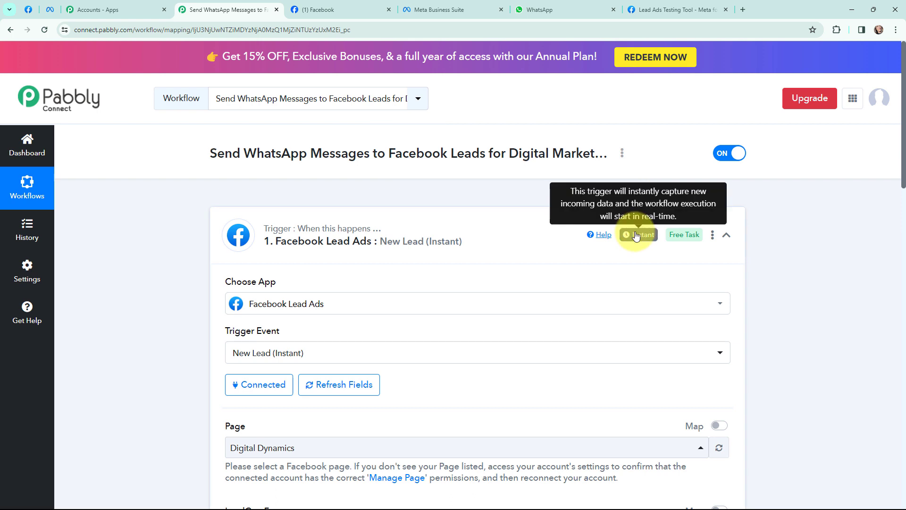
left_click(223, 213)
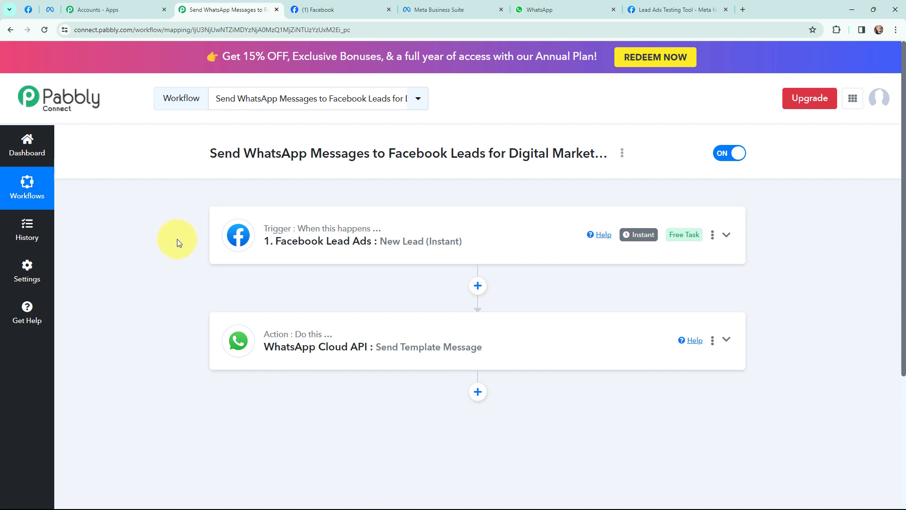
left_click(221, 341)
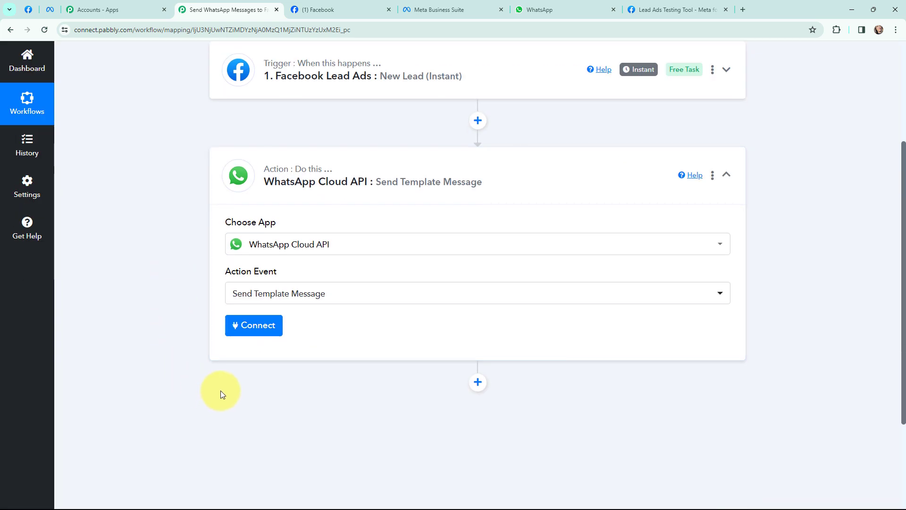
left_click(252, 328)
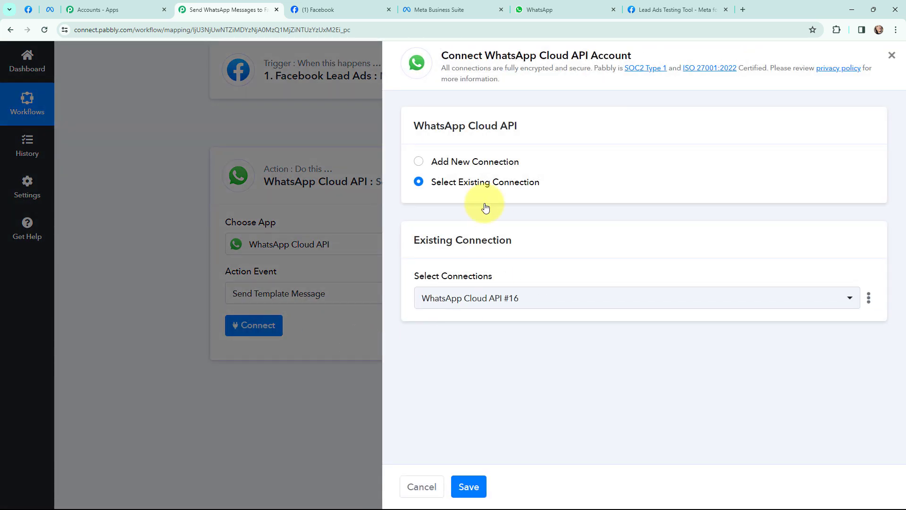
left_click(418, 162)
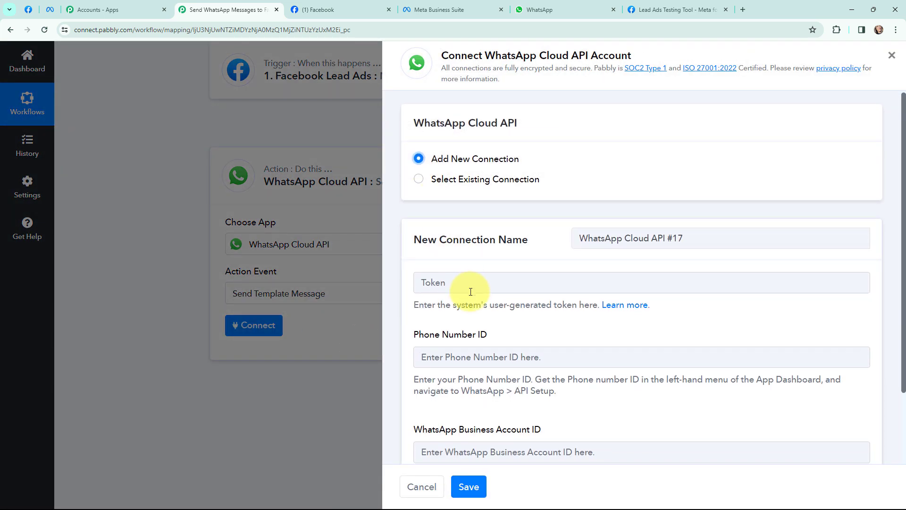
scroll(471, 292, "down", 2)
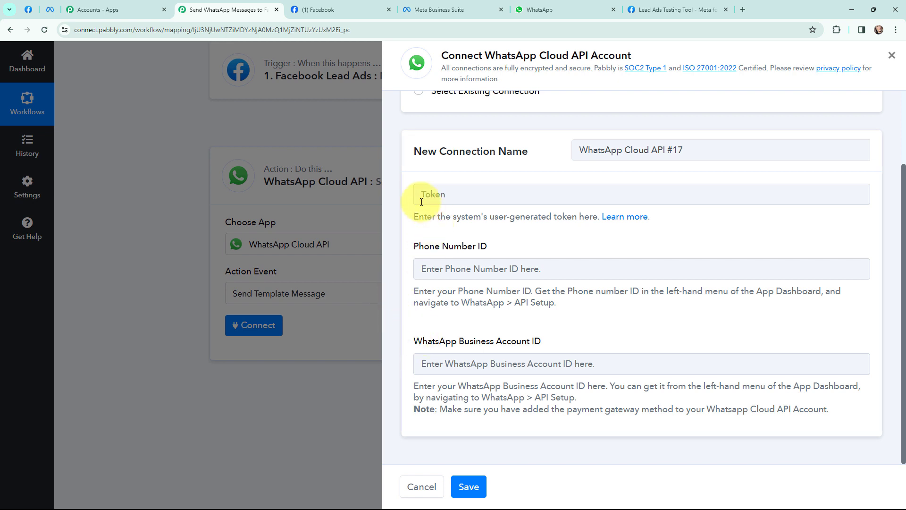
left_click(29, 9)
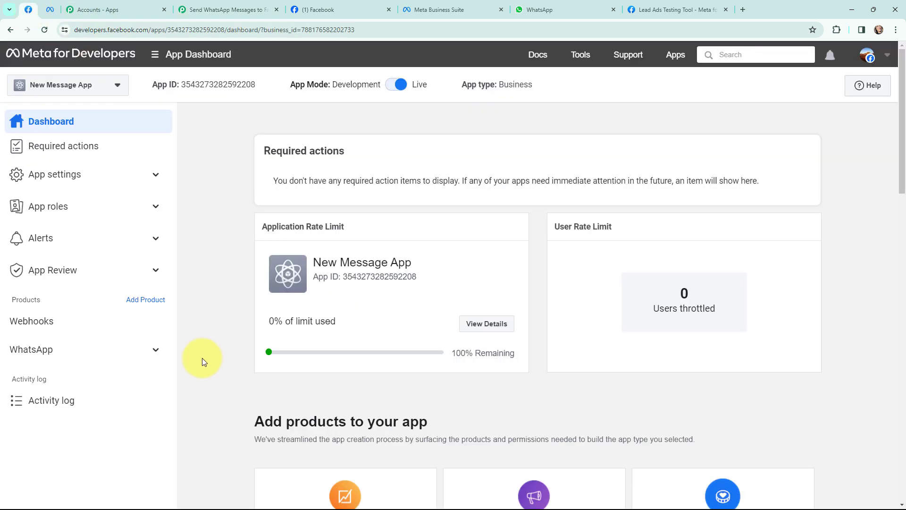
Copy the temporary access token from Meta's WhatsApp API setup page into the token field.
left_click(160, 353)
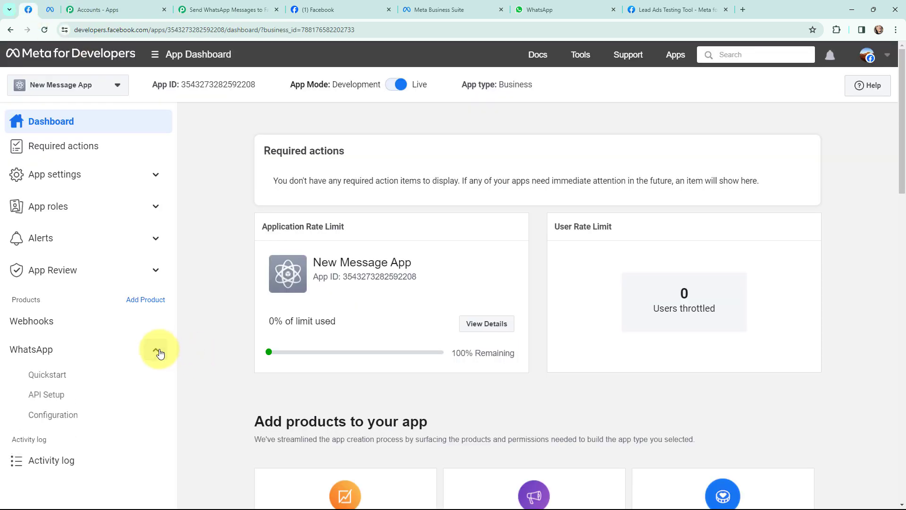
left_click(80, 395)
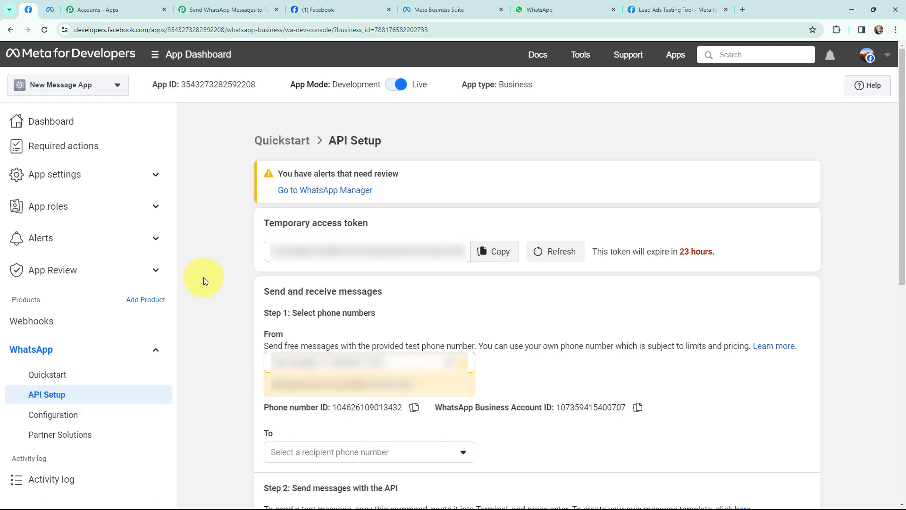
left_click(489, 251)
left_click(212, 4)
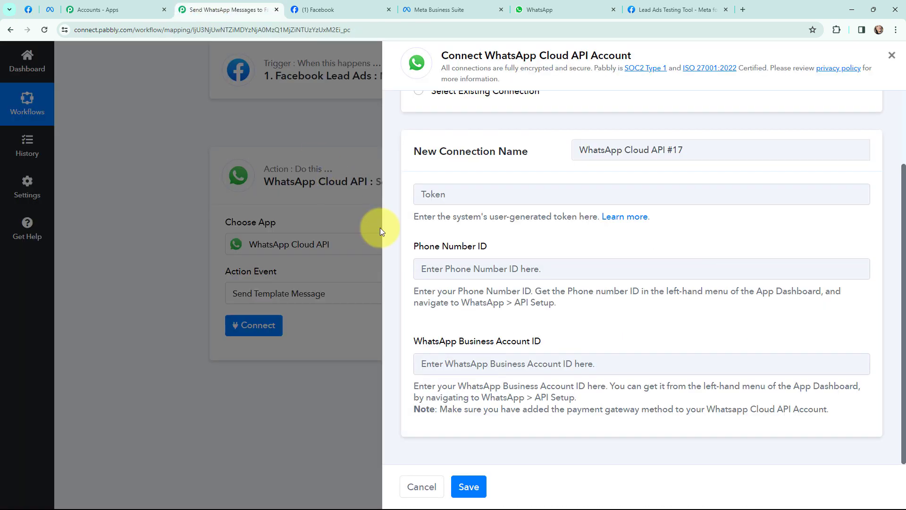
left_click(445, 191)
key("ctrl+v")
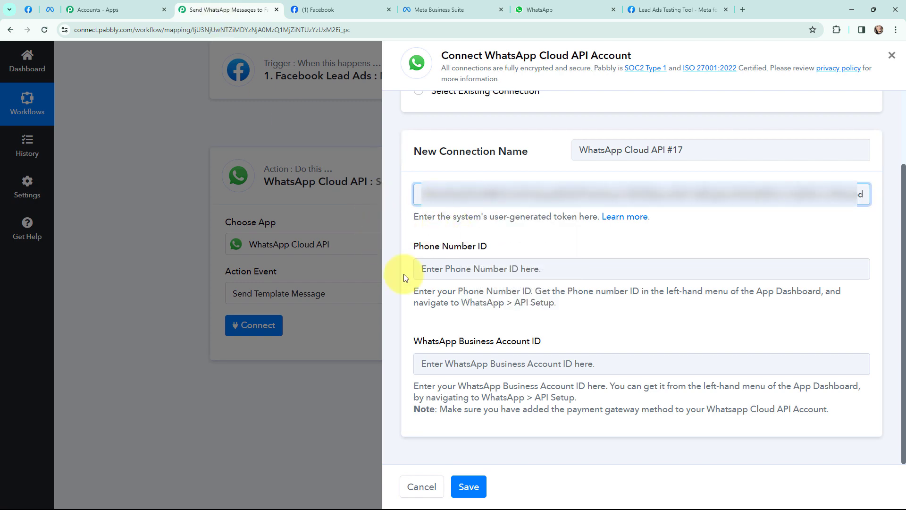
Copy the Phone Number ID from the Meta setup page into the connection form.
left_click(38, 6)
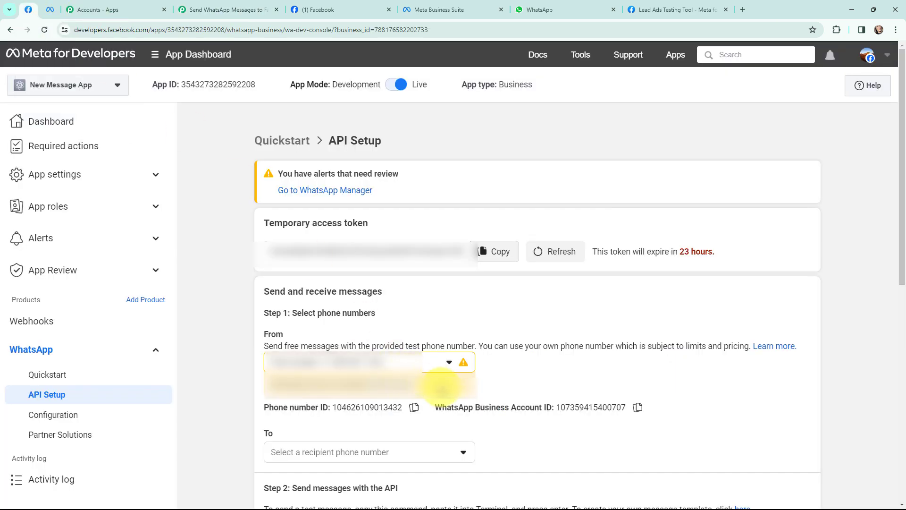
left_click(414, 407)
left_click(221, 9)
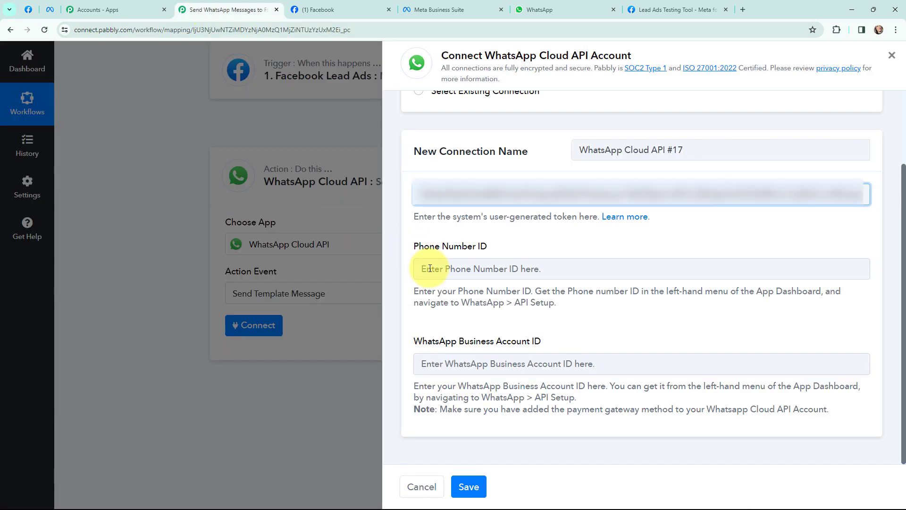
left_click(429, 268)
key("ctrl+v")
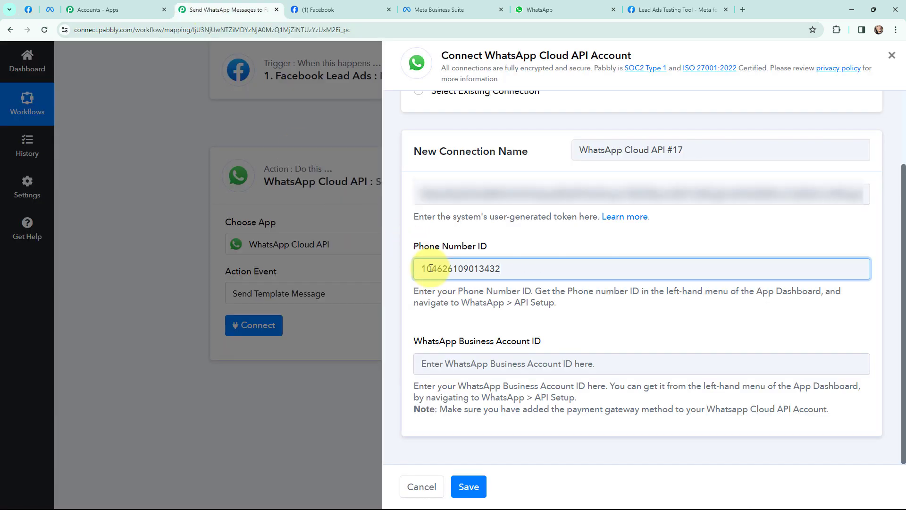
Paste the WhatsApp Business Account ID into the form and save the connection.
left_click(27, 10)
left_click(638, 407)
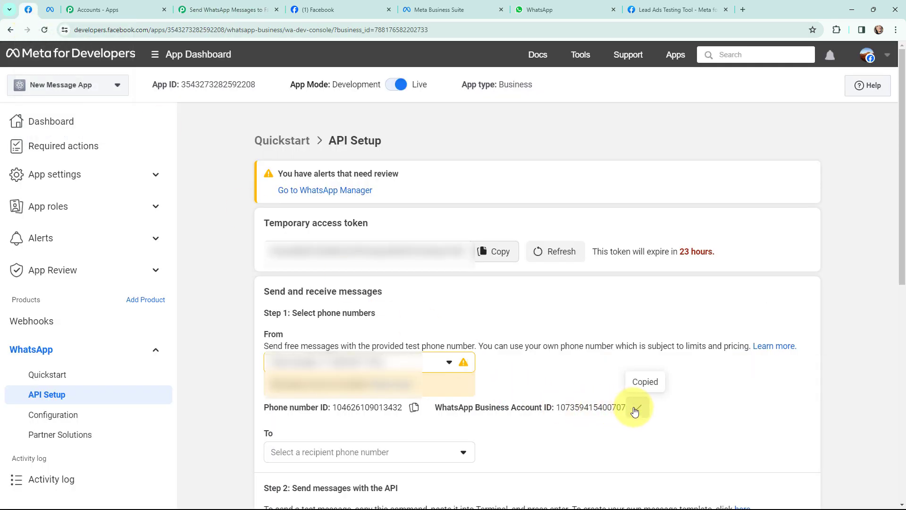
left_click(222, 9)
left_click(477, 365)
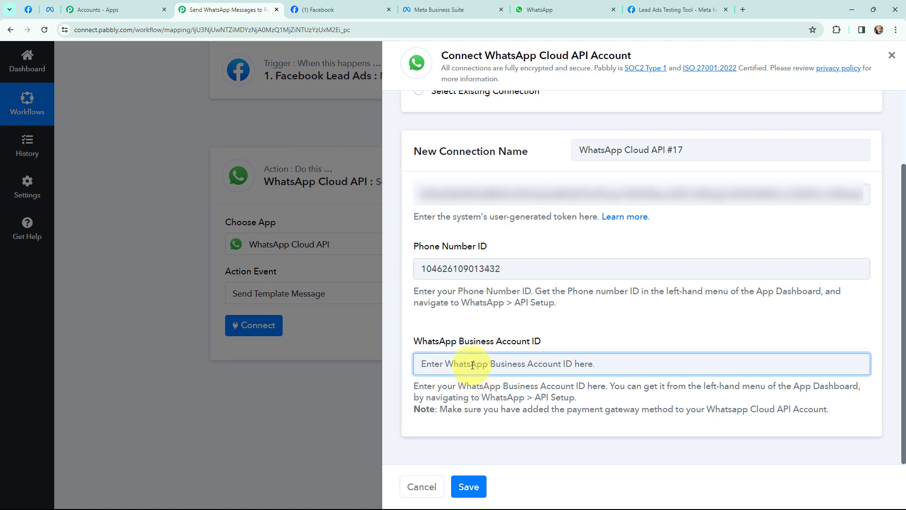
key("ctrl+v")
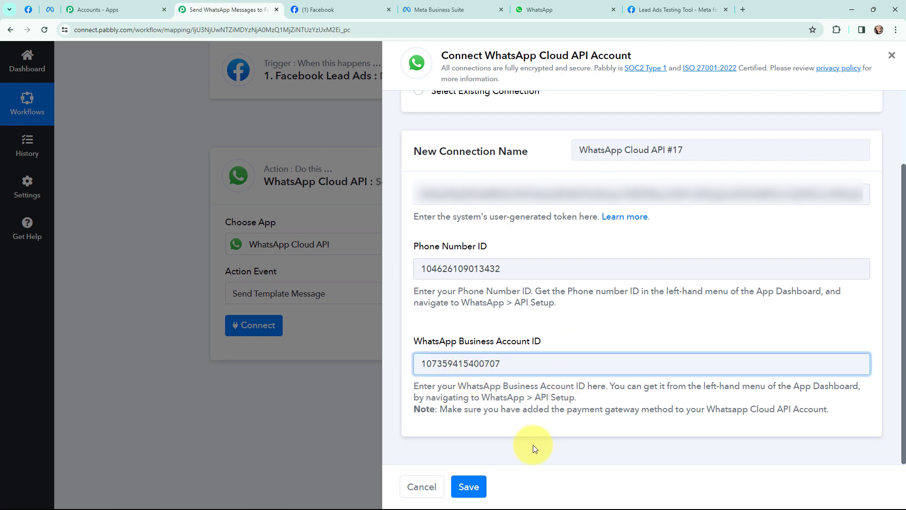
left_click(470, 488)
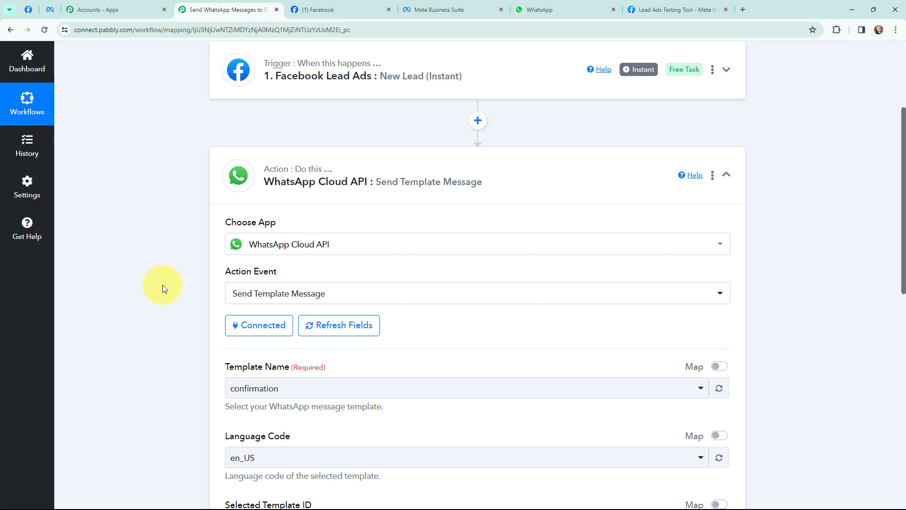
scroll(146, 323, "down", 2)
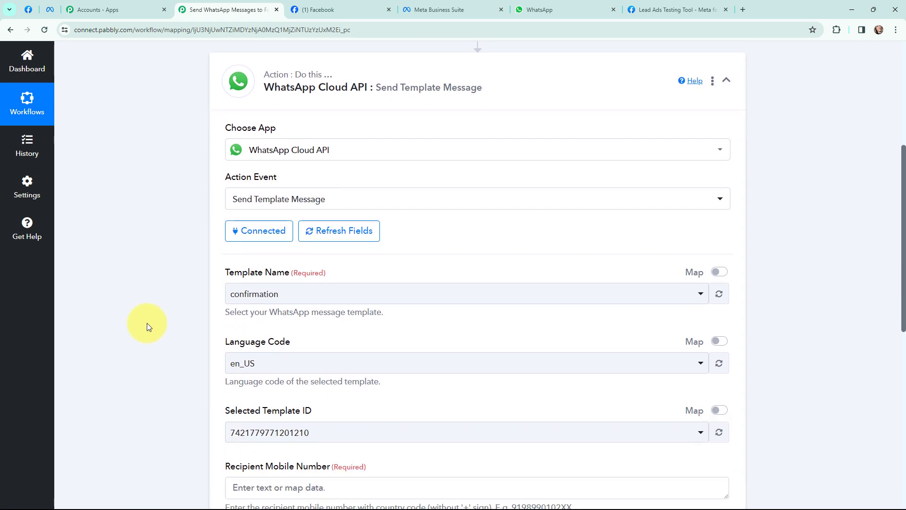
Search Meta message templates for 'newlea' and open the newlead_message template.
key("ctrl+2")
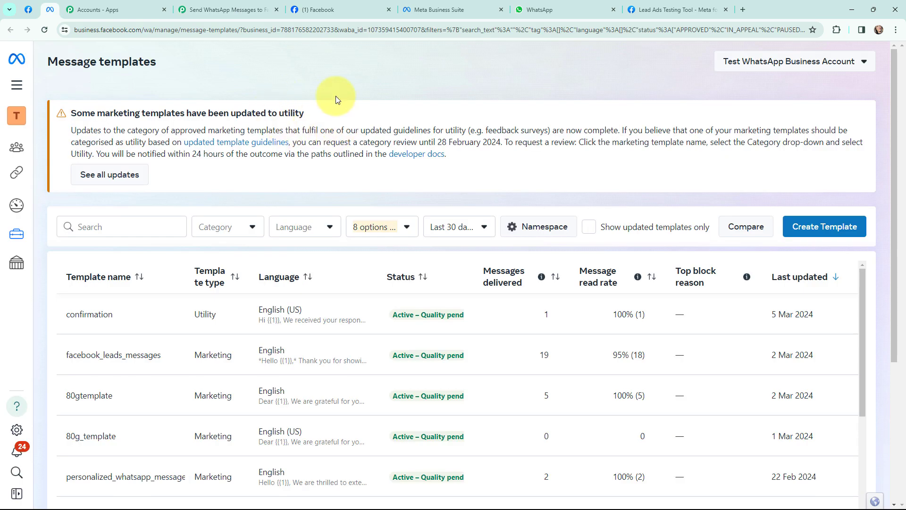
left_click(146, 225)
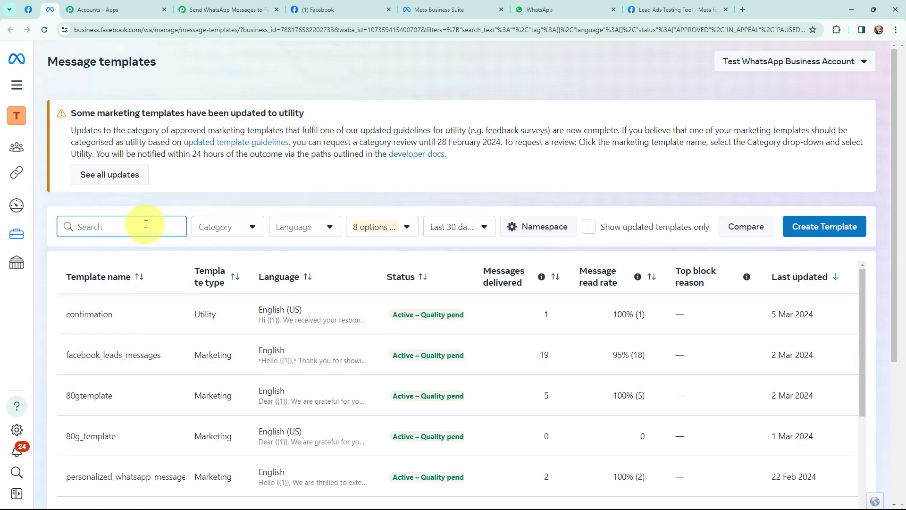
type("new")
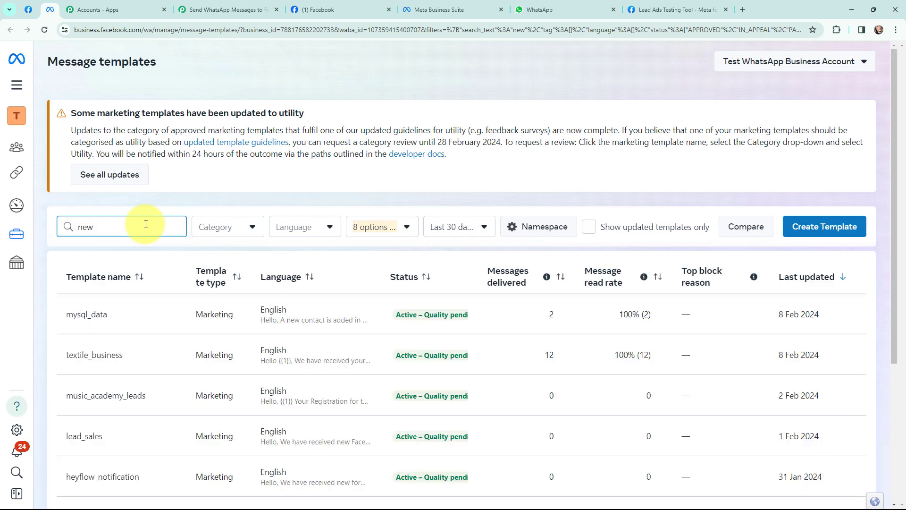
type("lea")
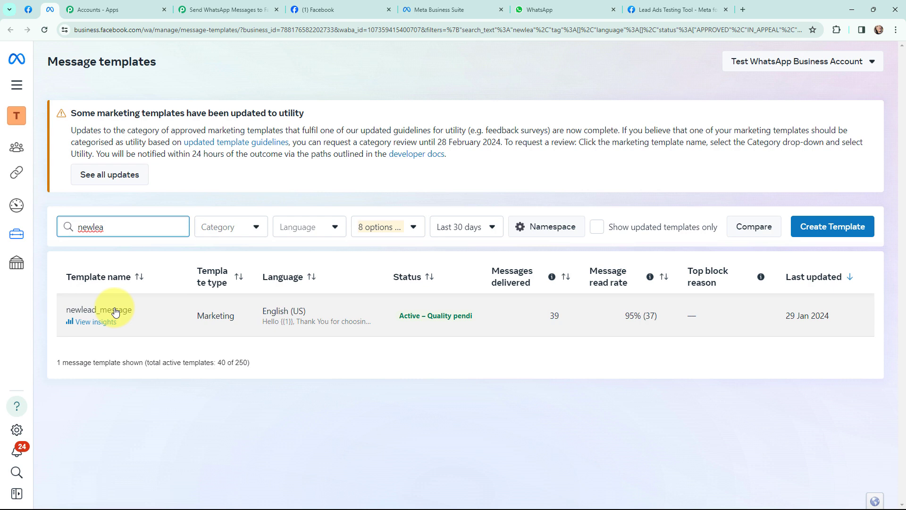
left_click(115, 311)
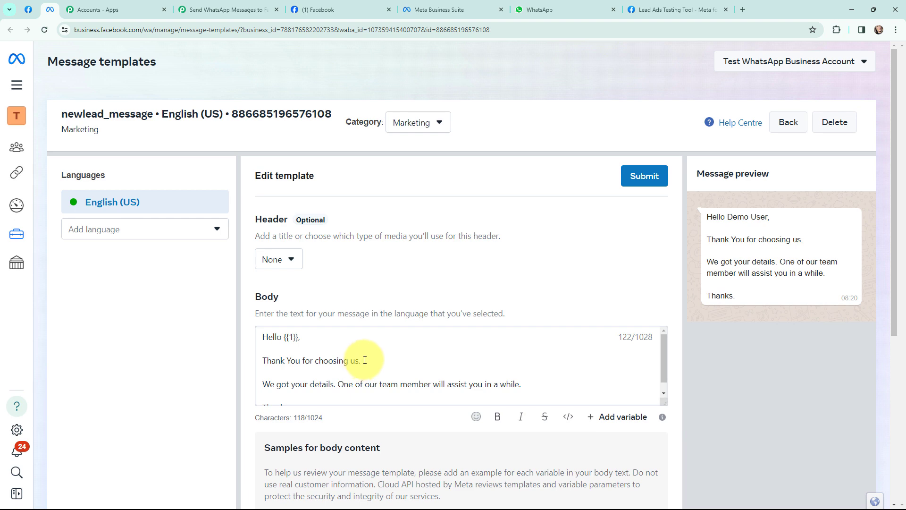
Check the {{1}} variable after 'Hello' in the template body, then return to Pabbly.
scroll(365, 360, "down", 1)
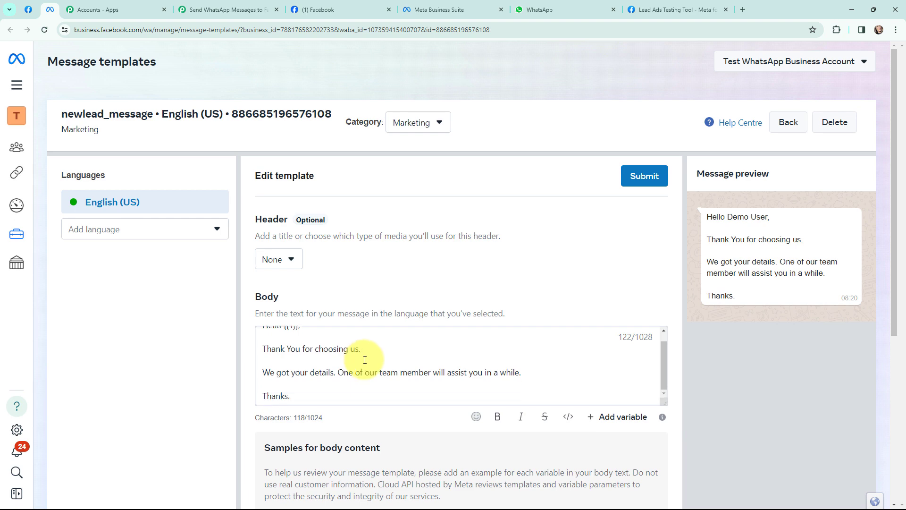
scroll(306, 380, "up", 1)
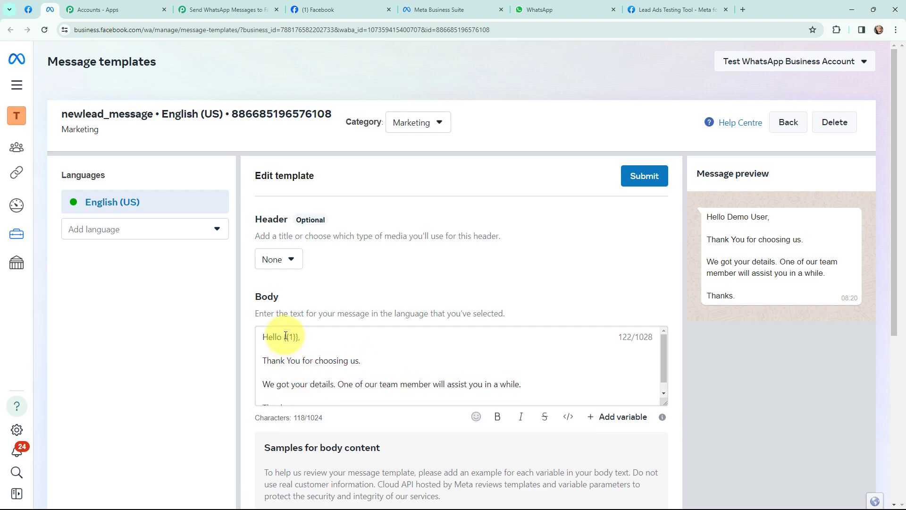
left_click_drag(285, 338, 302, 336)
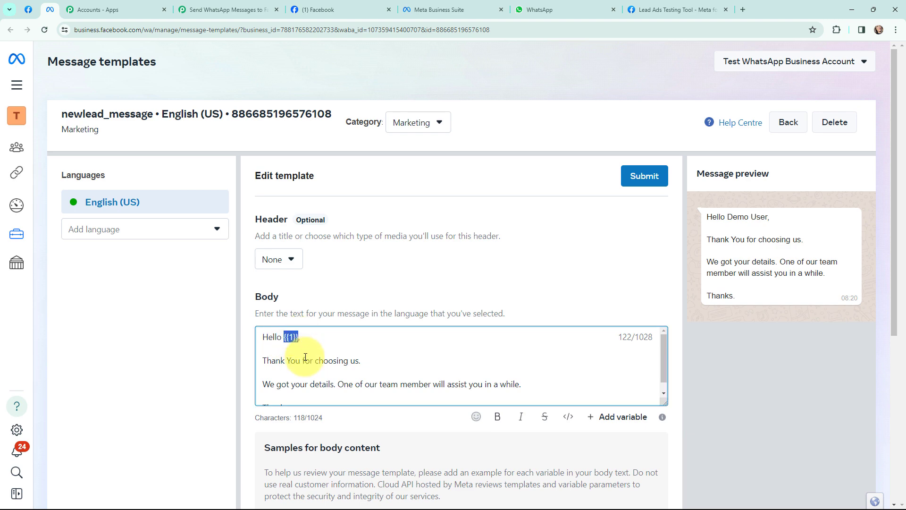
left_click(300, 338)
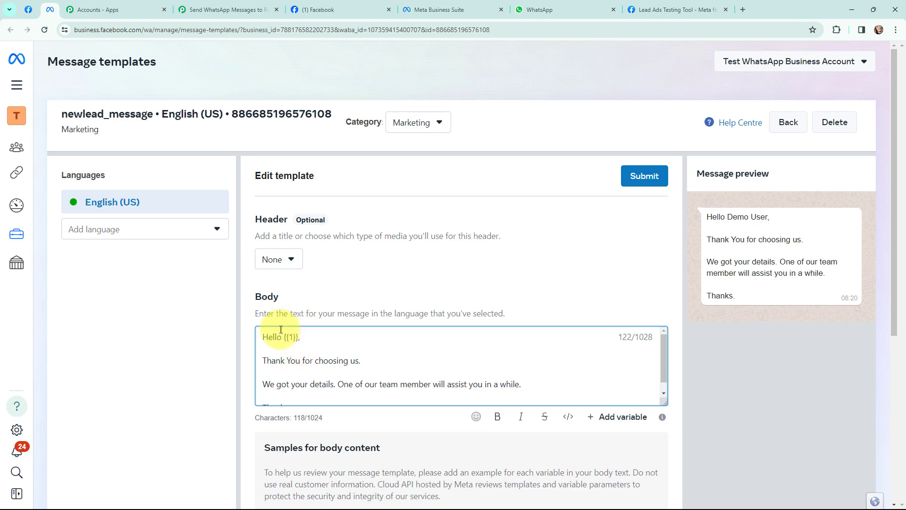
left_click_drag(285, 338, 298, 340)
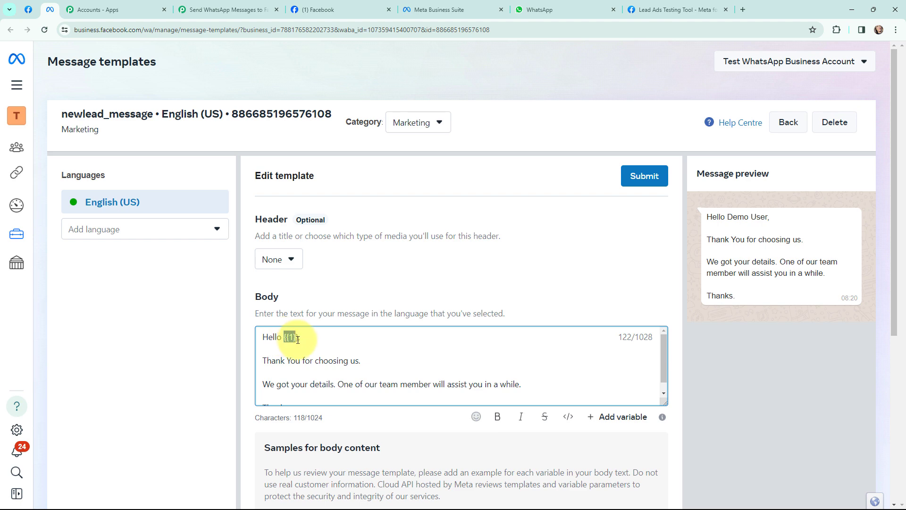
left_click(281, 337)
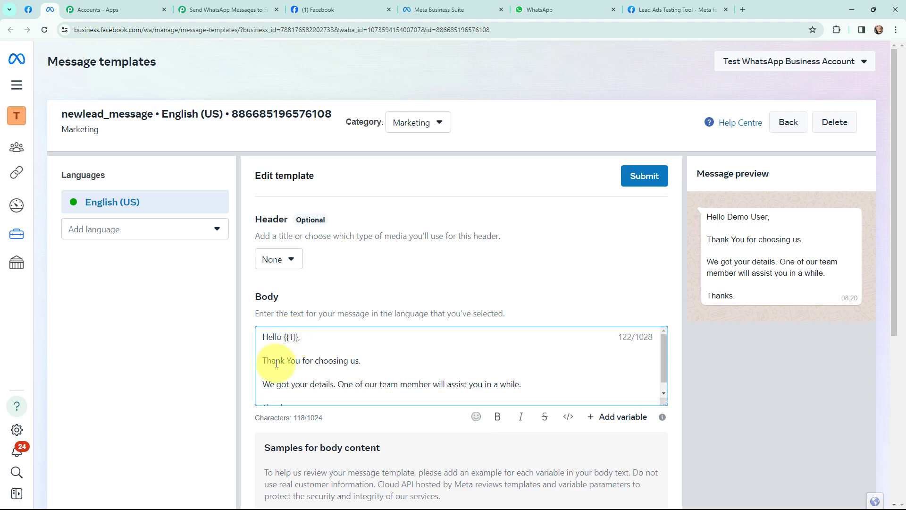
left_click(226, 10)
Set the Template Name to newlead_message.
left_click(282, 294)
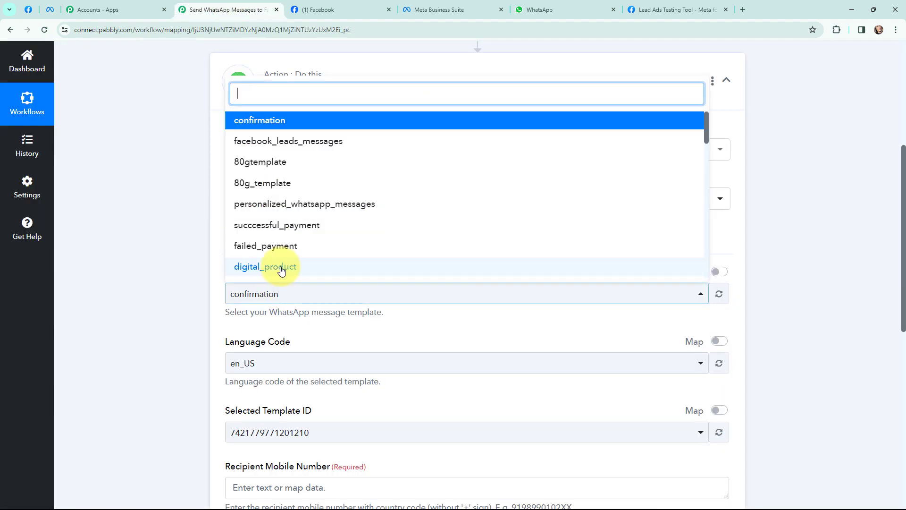
type("new")
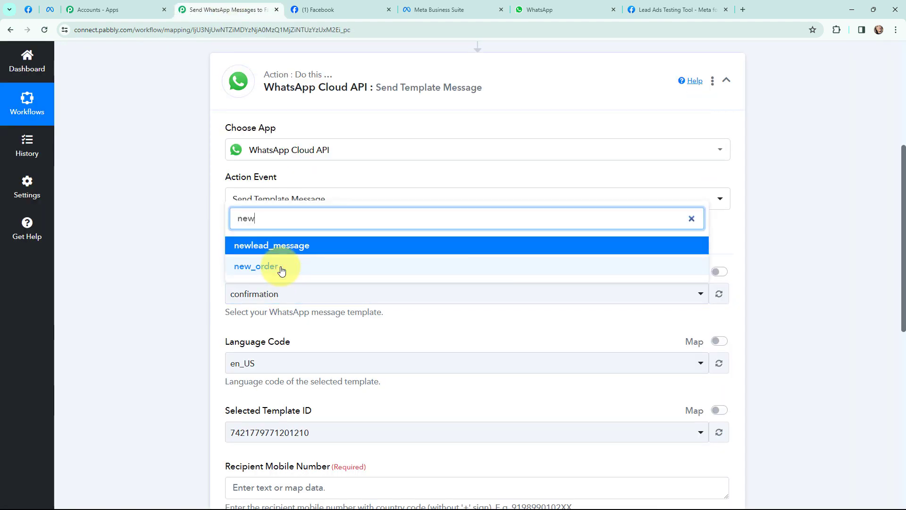
left_click(292, 246)
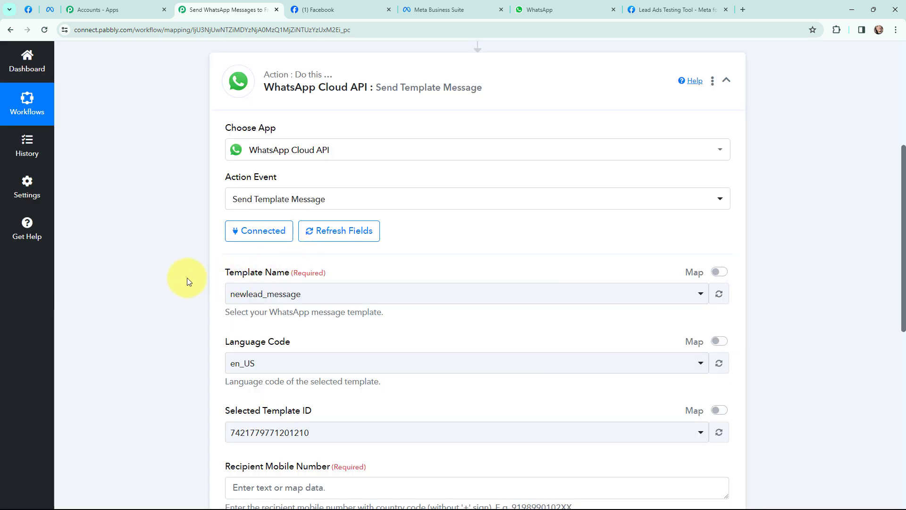
scroll(188, 281, "down", 3)
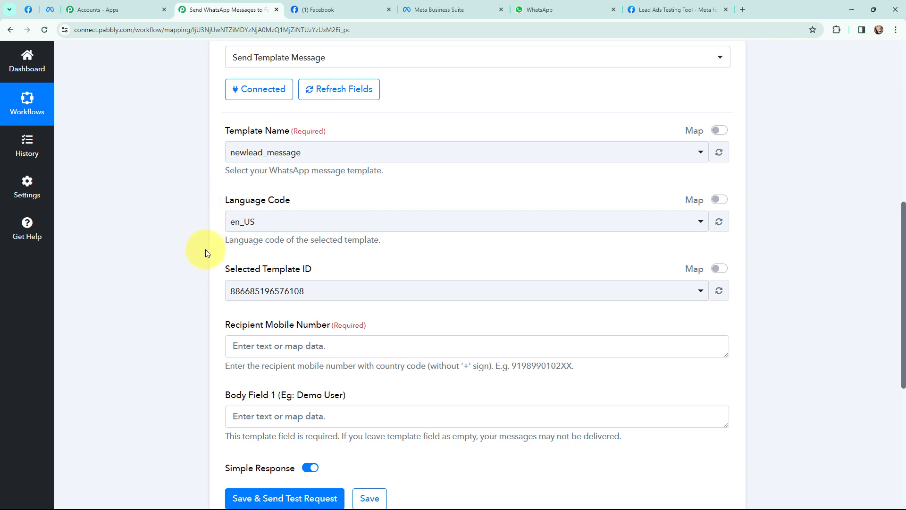
scroll(203, 276, "down", 3)
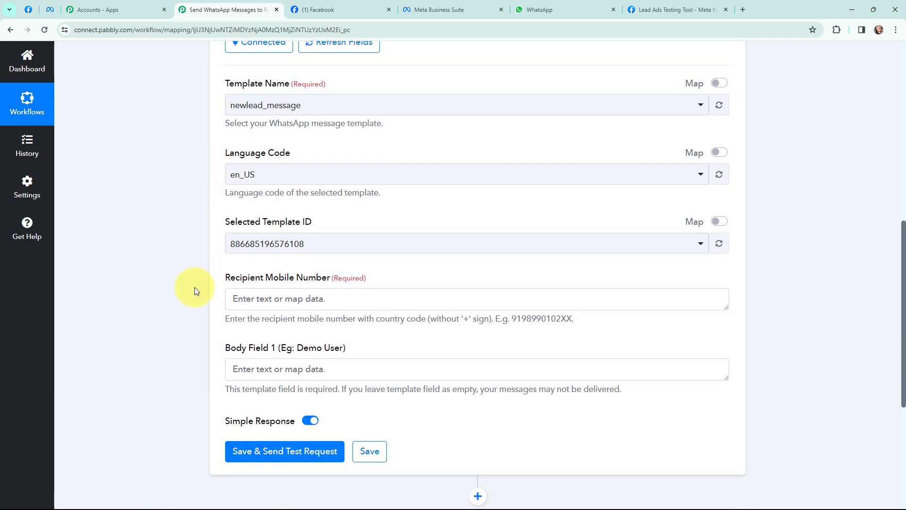
Map the Facebook lead's Phone Number to the Recipient field.
left_click(267, 204)
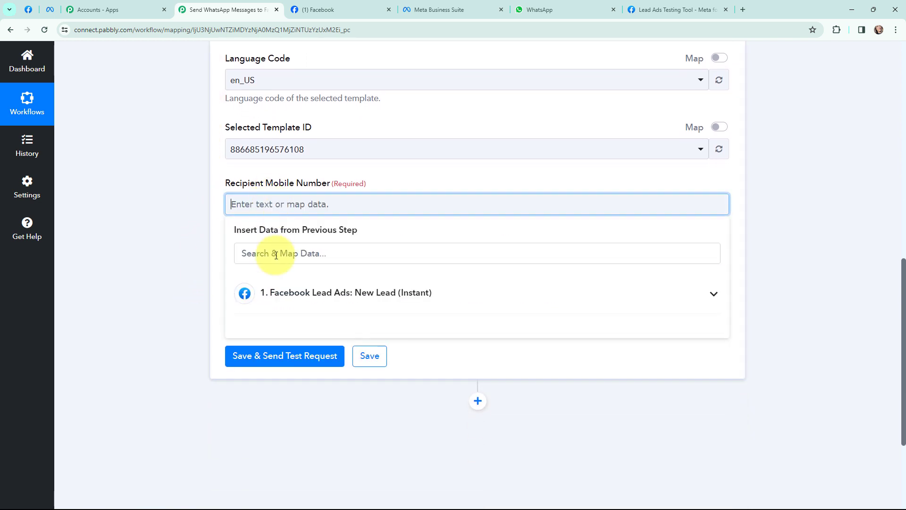
left_click(284, 293)
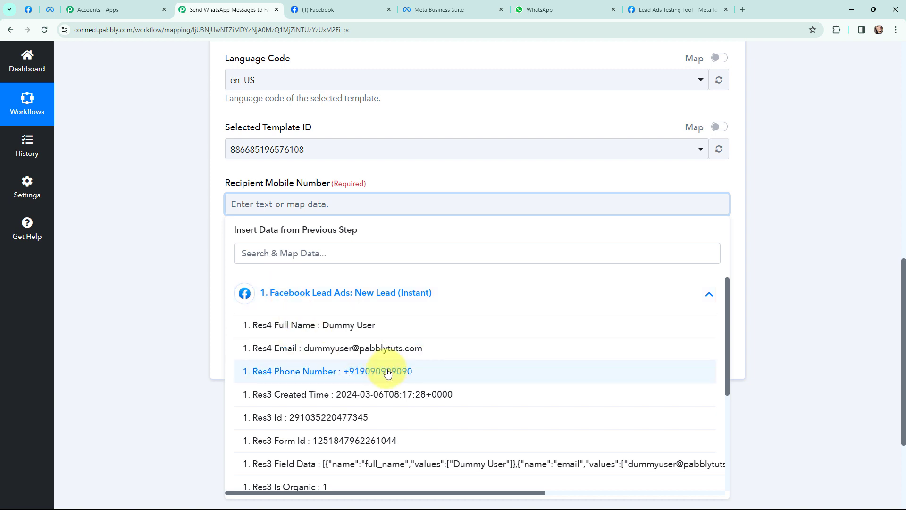
left_click(449, 372)
left_click(165, 283)
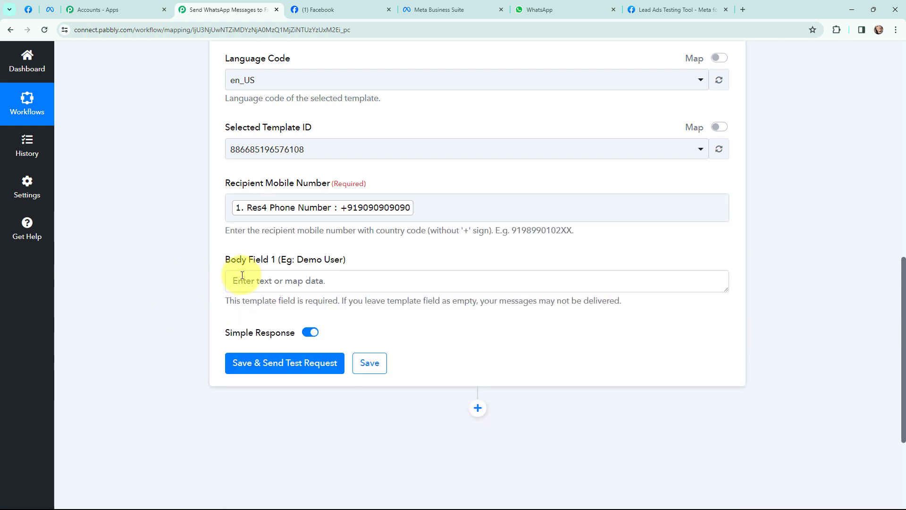
Map the lead's Full Name into Body Field 1, then save and send a test request.
left_click(239, 281)
left_click(303, 368)
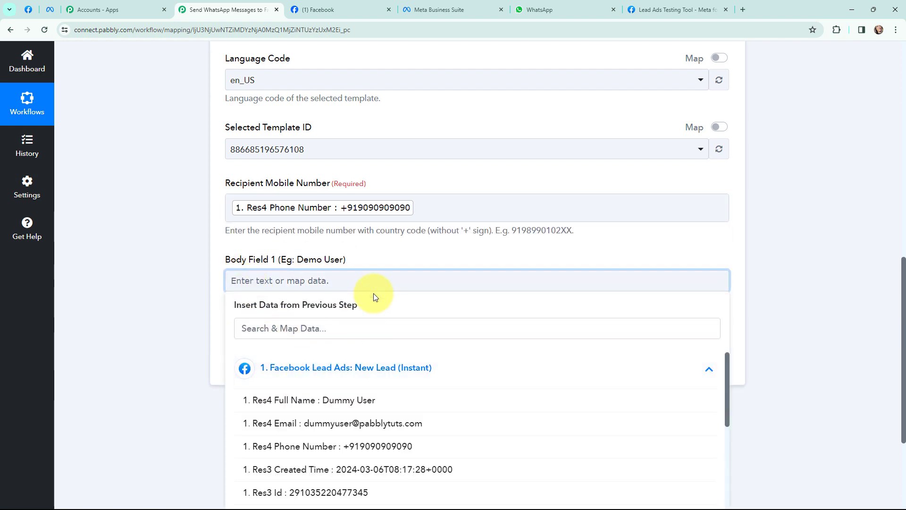
scroll(378, 316, "down", 3)
left_click(365, 260)
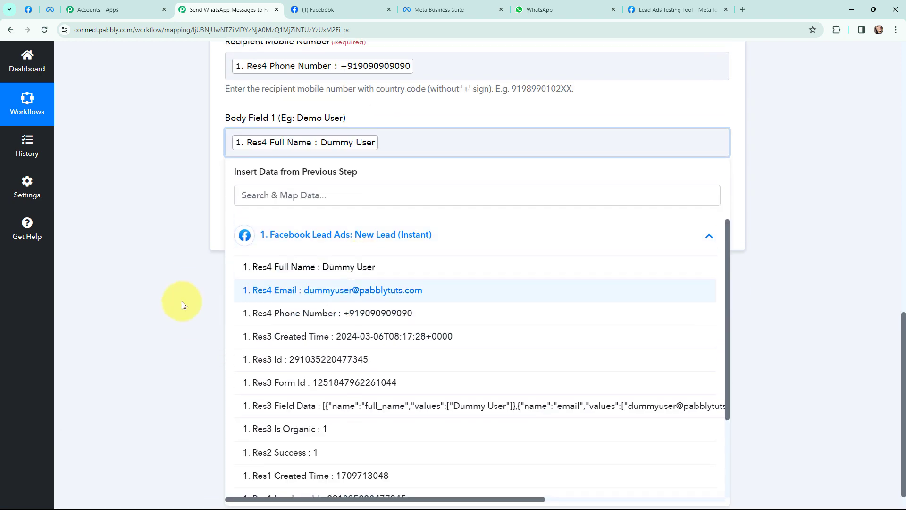
left_click(145, 297)
scroll(134, 299, "up", 4)
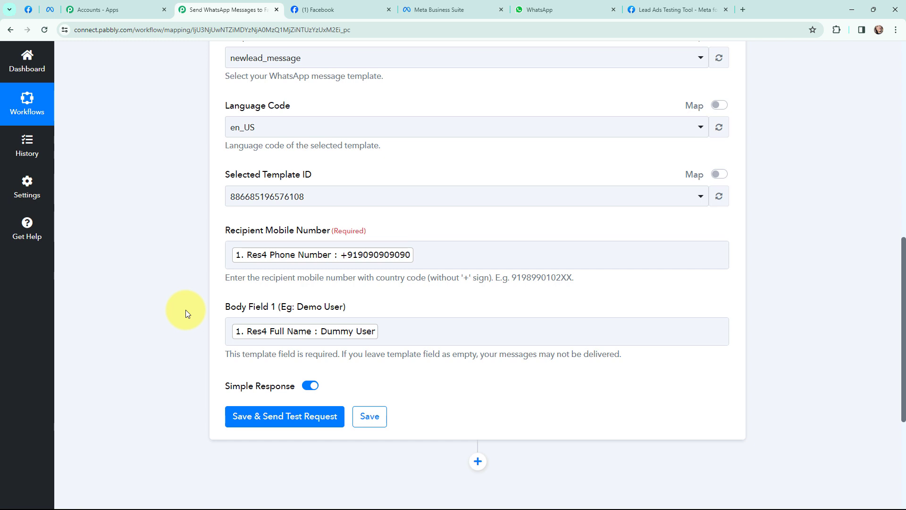
left_click(284, 419)
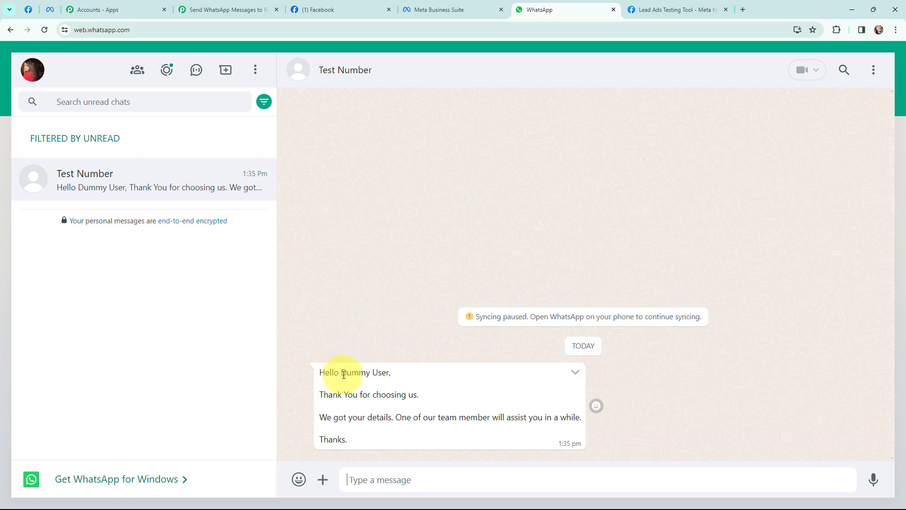
left_click_drag(341, 372, 389, 372)
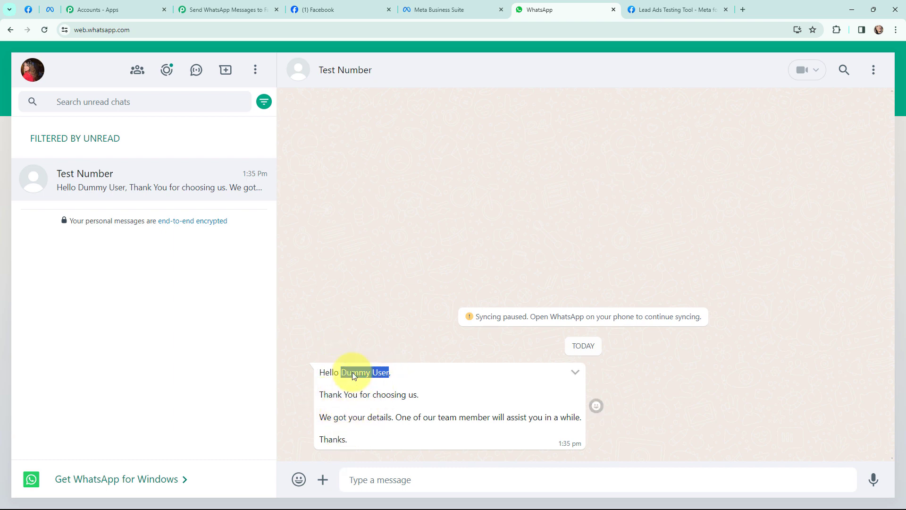
left_click(344, 426)
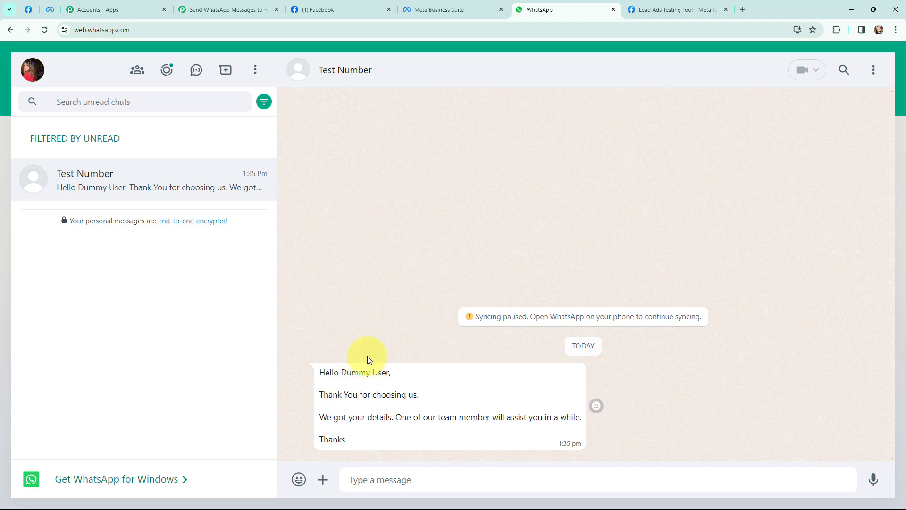